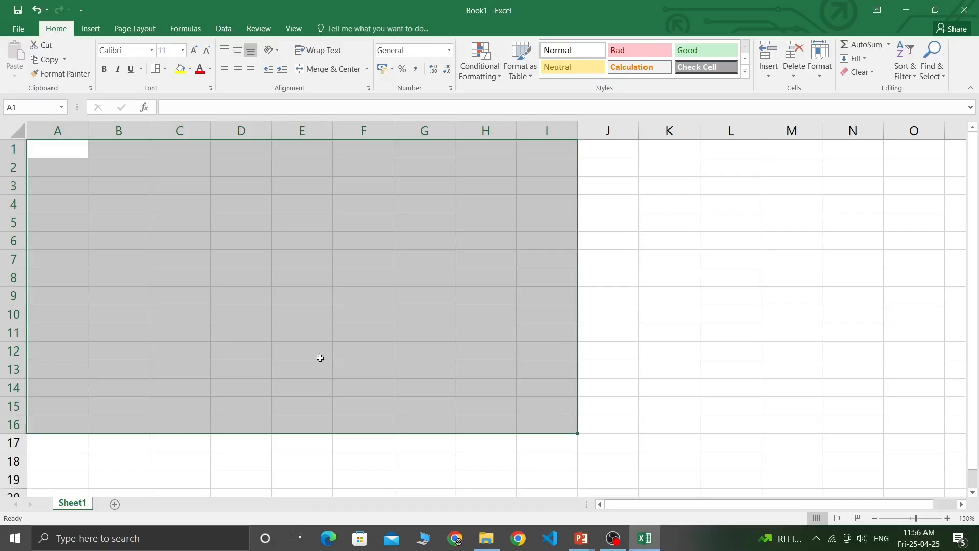
# Practise drag-selecting ranges down columns A through G of the blank sheet.
pyautogui.click(60, 247)
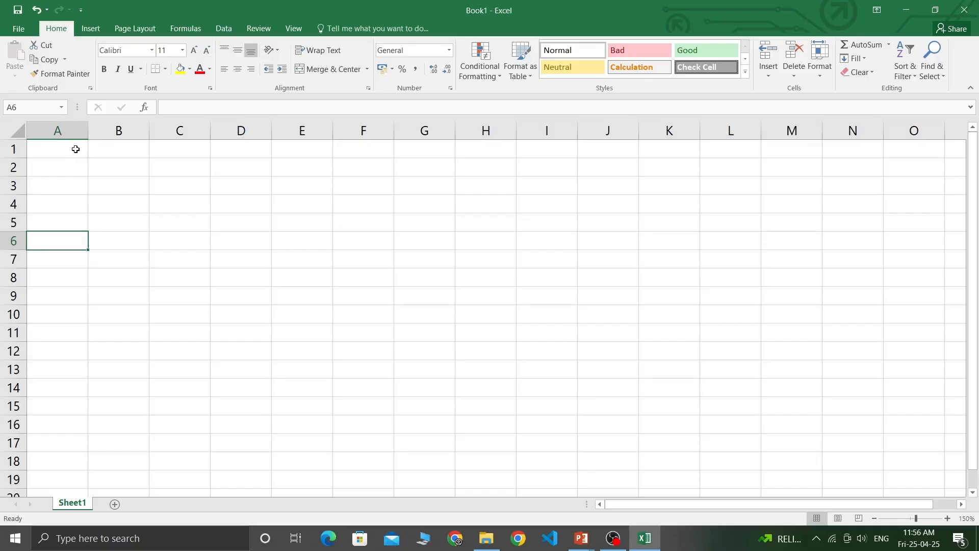
pyautogui.moveTo(75, 149); pyautogui.dragTo(48, 371)
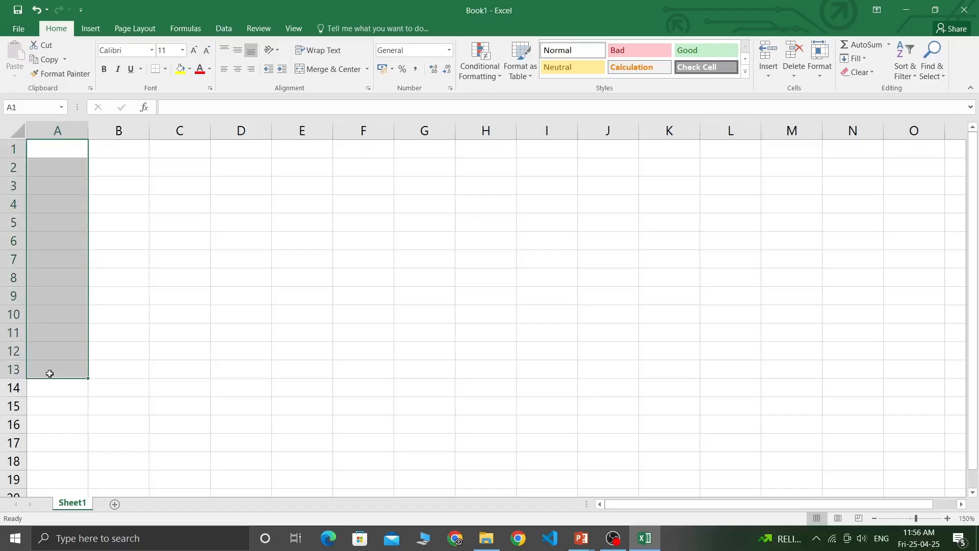
pyautogui.moveTo(122, 153); pyautogui.dragTo(128, 343)
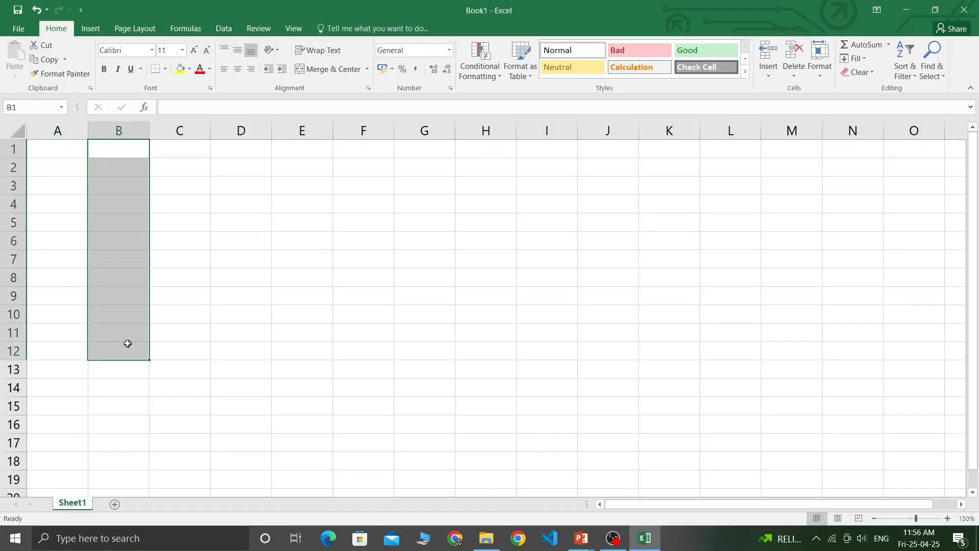
pyautogui.moveTo(194, 147); pyautogui.dragTo(184, 339)
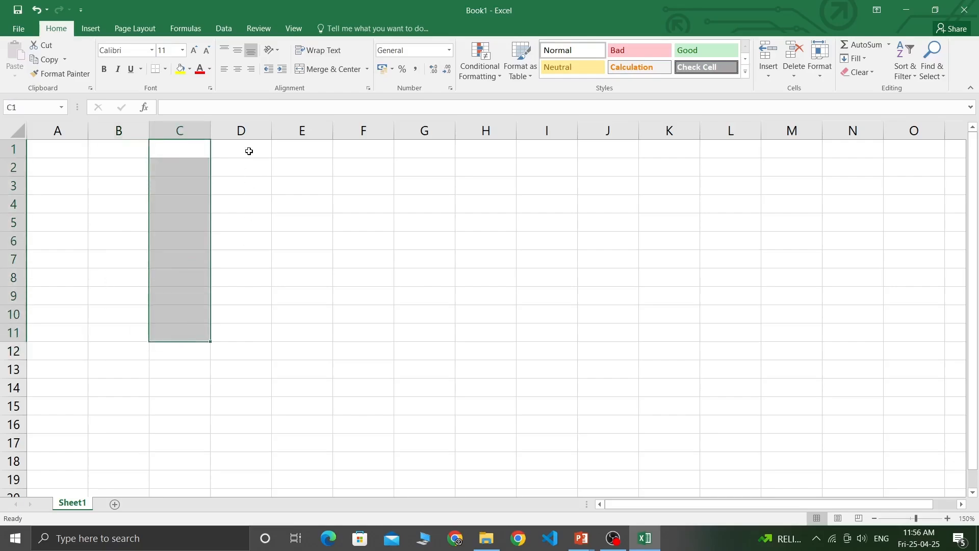
pyautogui.moveTo(249, 151); pyautogui.dragTo(250, 322)
pyautogui.moveTo(304, 148); pyautogui.dragTo(304, 308)
pyautogui.moveTo(372, 147); pyautogui.dragTo(381, 319)
pyautogui.moveTo(452, 141); pyautogui.dragTo(431, 333)
pyautogui.moveTo(182, 196); pyautogui.dragTo(188, 339)
pyautogui.moveTo(102, 166); pyautogui.dragTo(107, 346)
pyautogui.moveTo(44, 179); pyautogui.dragTo(64, 352)
pyautogui.moveTo(129, 185); pyautogui.dragTo(132, 352)
# Enter the label COLUMN in cell C3.
pyautogui.click(204, 179)
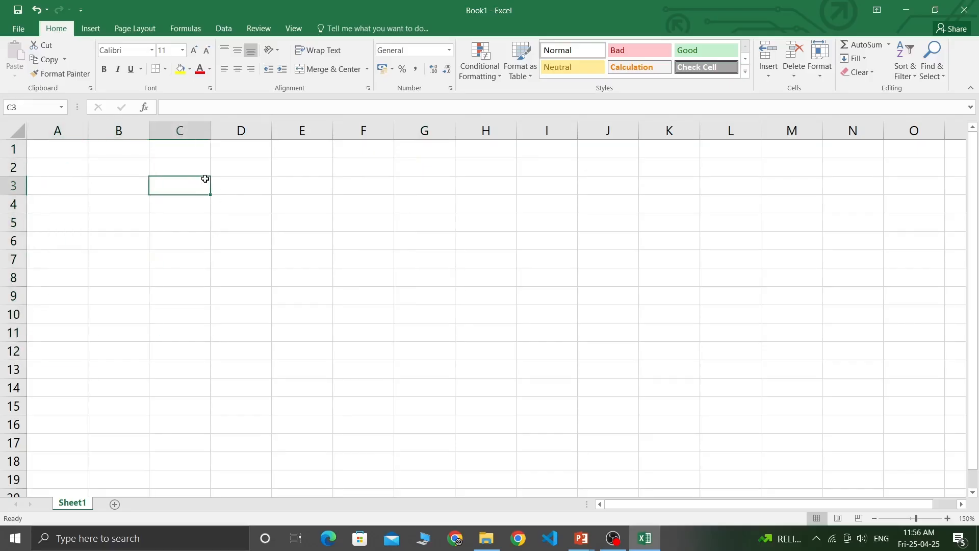
pyautogui.write('COLUMN')
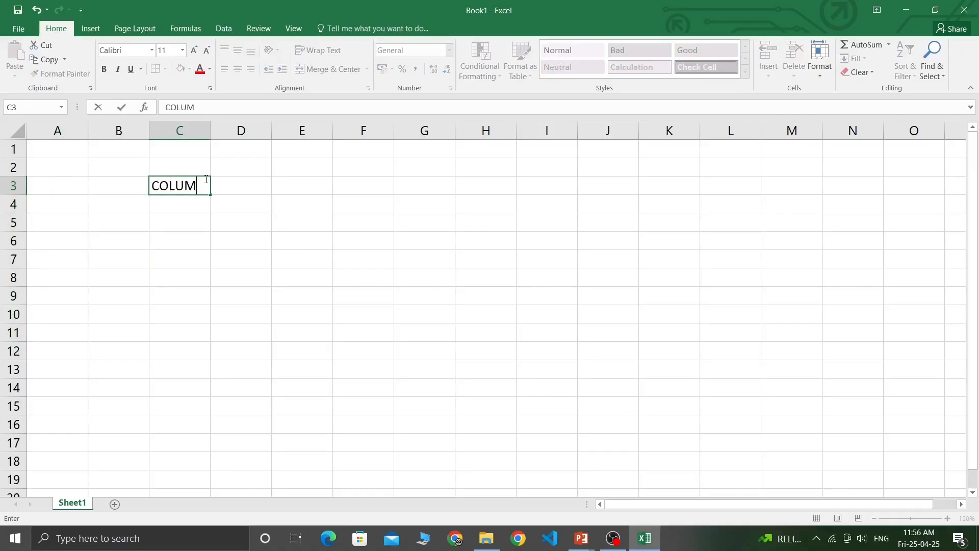
pyautogui.click(186, 208)
# Drag-select several ranges down column C, from C1 to about row 20.
pyautogui.moveTo(179, 152); pyautogui.dragTo(184, 446)
pyautogui.click(179, 160)
pyautogui.moveTo(178, 147); pyautogui.dragTo(187, 452)
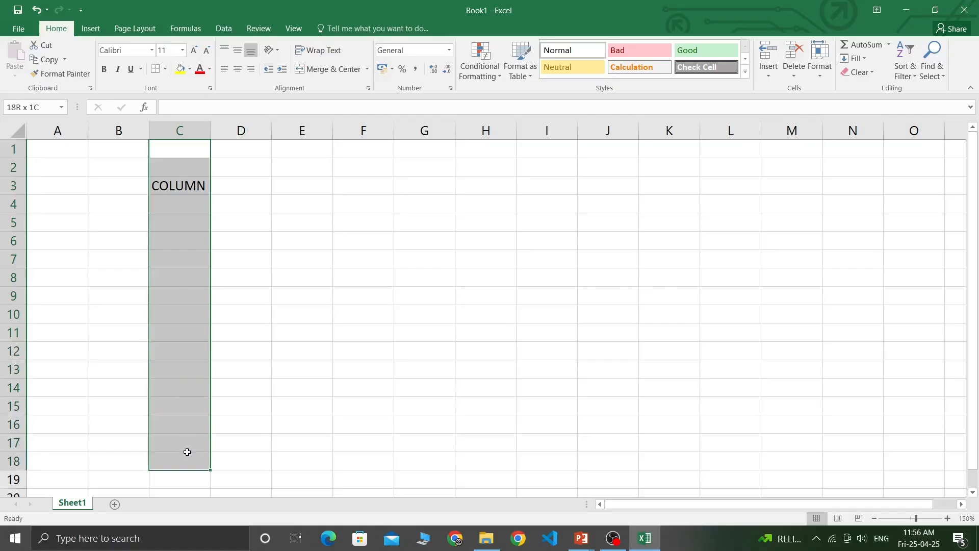
pyautogui.moveTo(201, 147); pyautogui.dragTo(193, 413)
pyautogui.moveTo(179, 146); pyautogui.dragTo(183, 334)
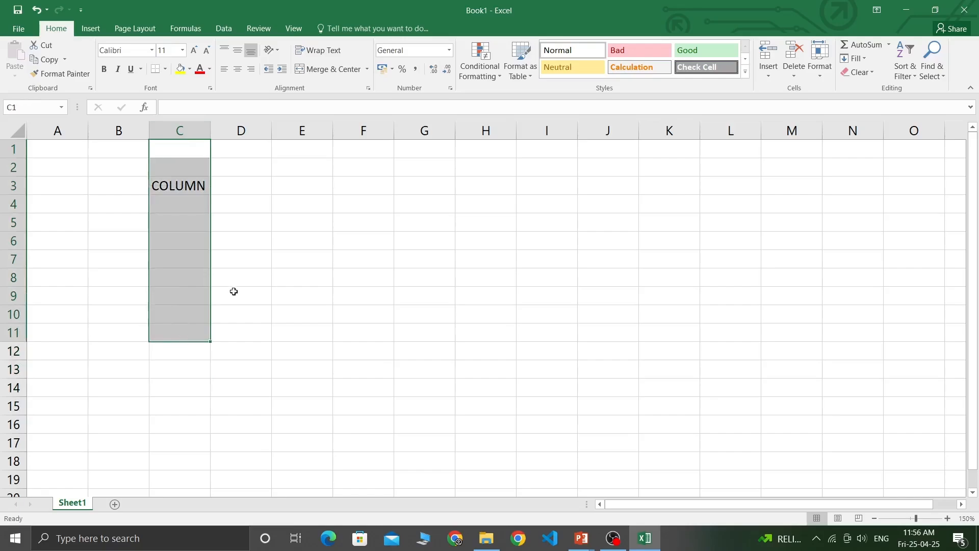
pyautogui.click(175, 168)
pyautogui.moveTo(181, 153); pyautogui.dragTo(170, 462)
pyautogui.moveTo(181, 300); pyautogui.dragTo(180, 493)
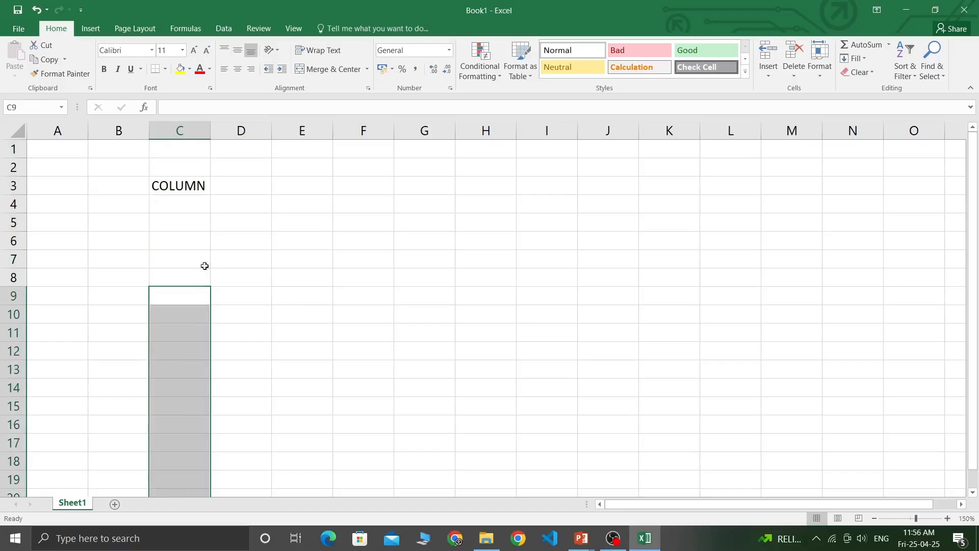
pyautogui.moveTo(189, 230); pyautogui.dragTo(178, 467)
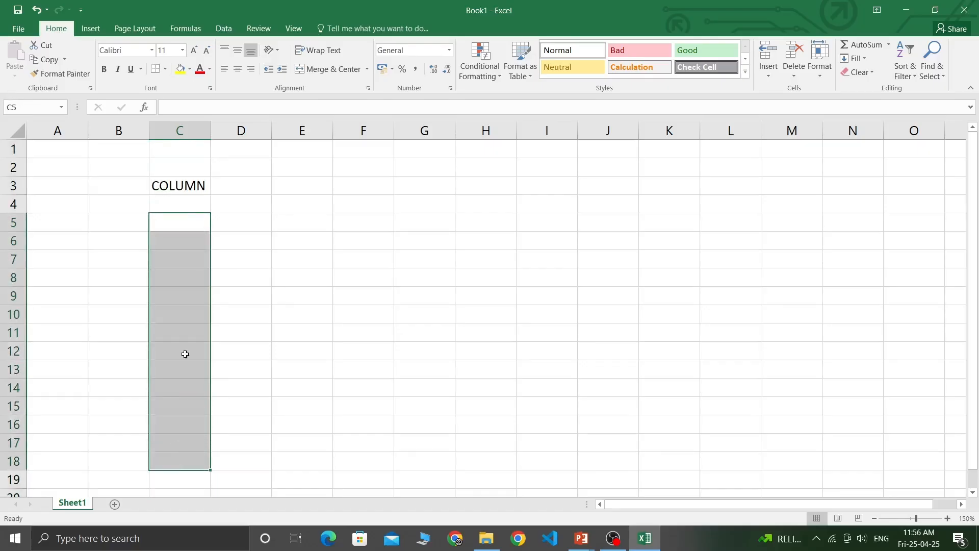
pyautogui.click(189, 207)
pyautogui.moveTo(189, 207); pyautogui.dragTo(183, 446)
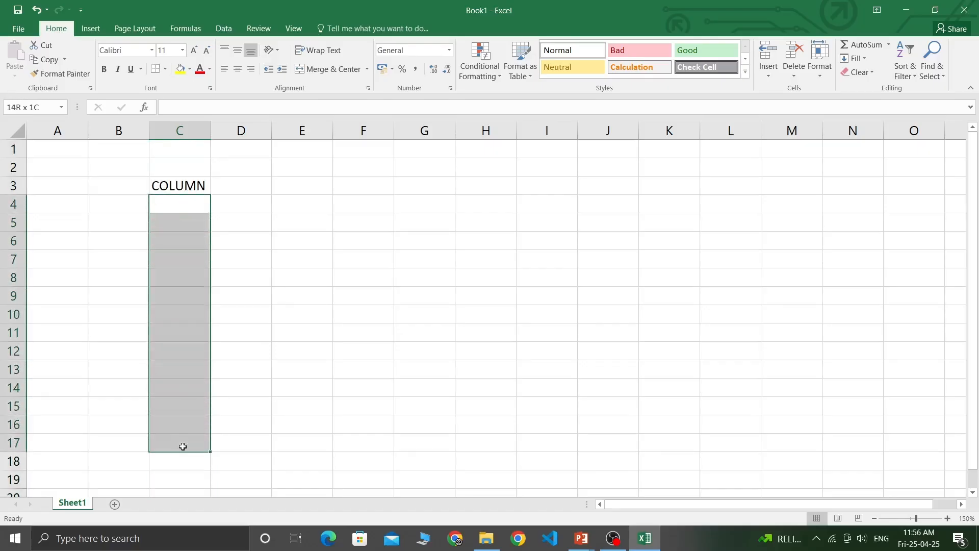
pyautogui.moveTo(180, 163); pyautogui.dragTo(194, 483)
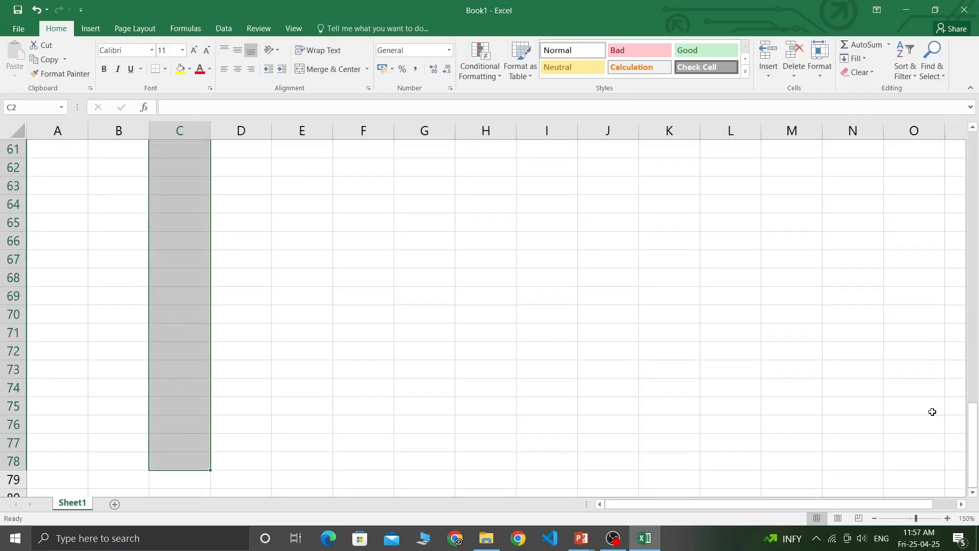
pyautogui.scroll(20, 928, 428)
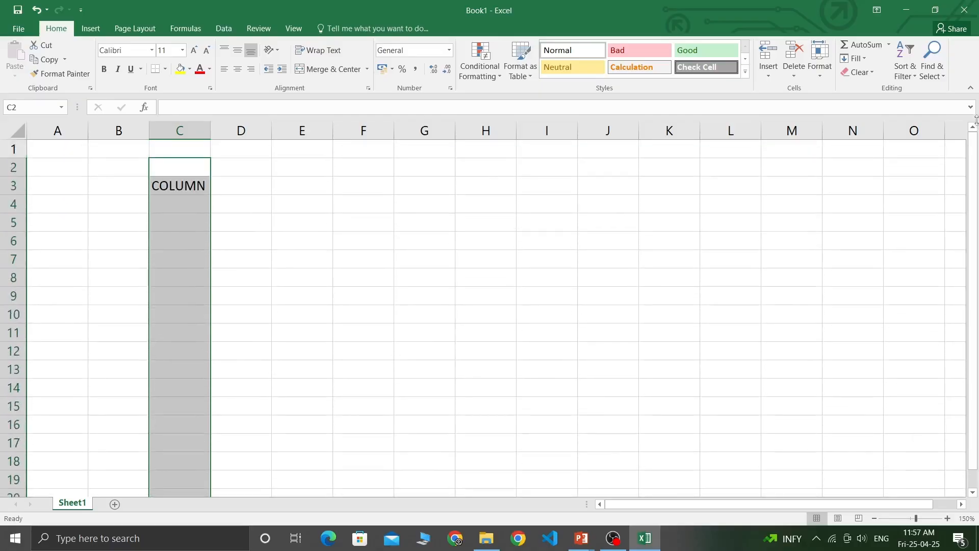
pyautogui.click(202, 147)
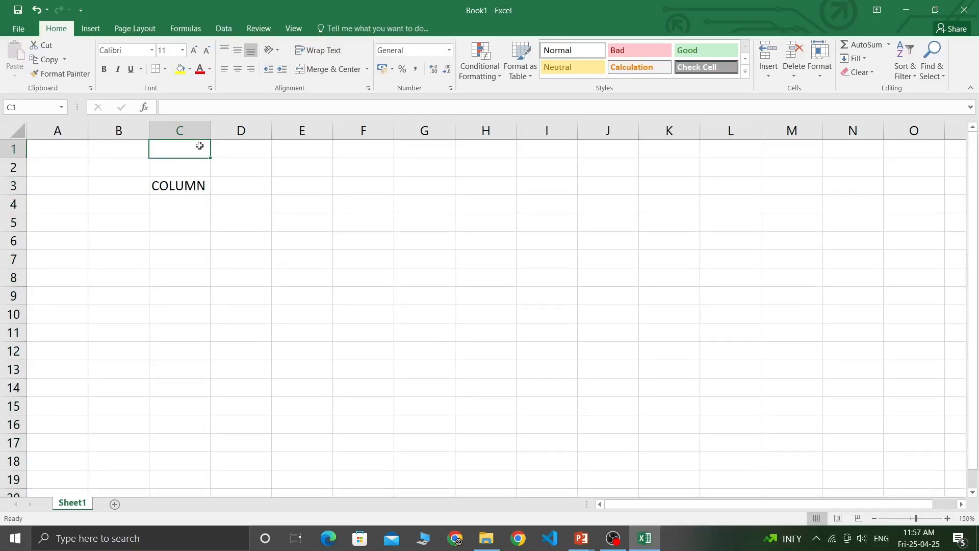
pyautogui.moveTo(199, 146); pyautogui.dragTo(195, 468)
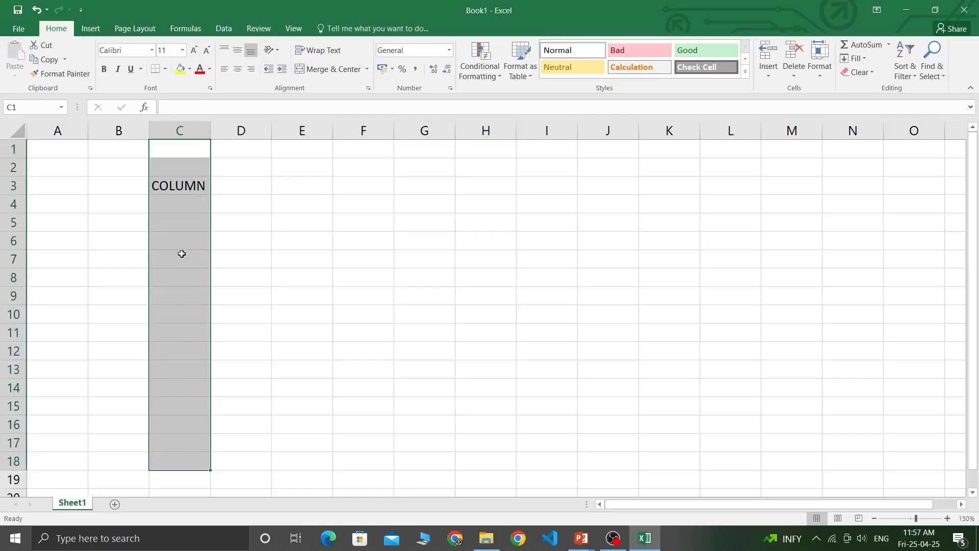
pyautogui.click(182, 223)
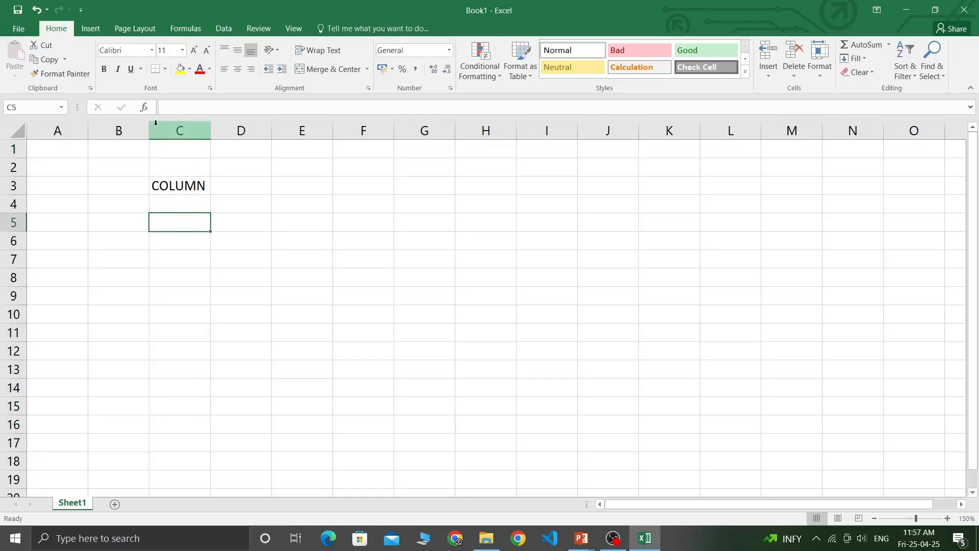
pyautogui.moveTo(182, 150); pyautogui.dragTo(196, 427)
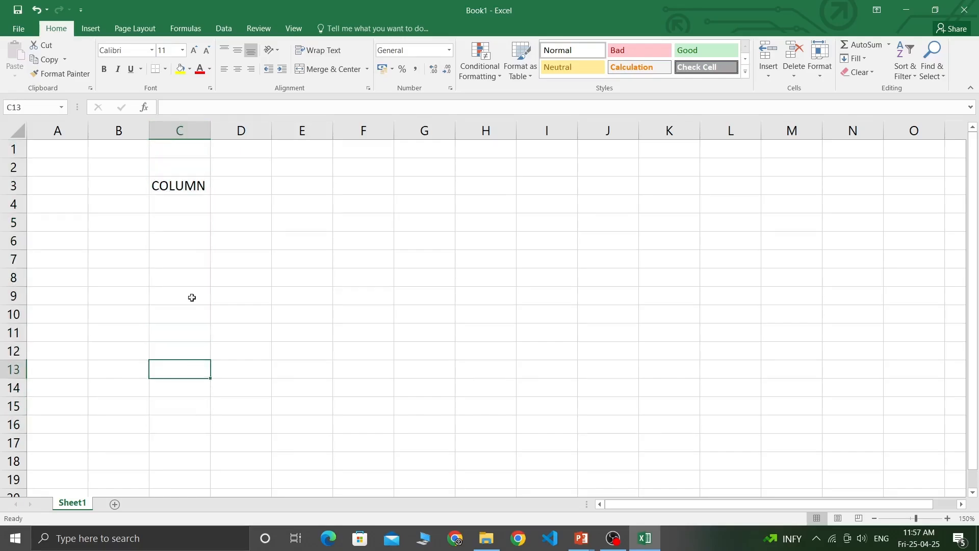
pyautogui.click(191, 363)
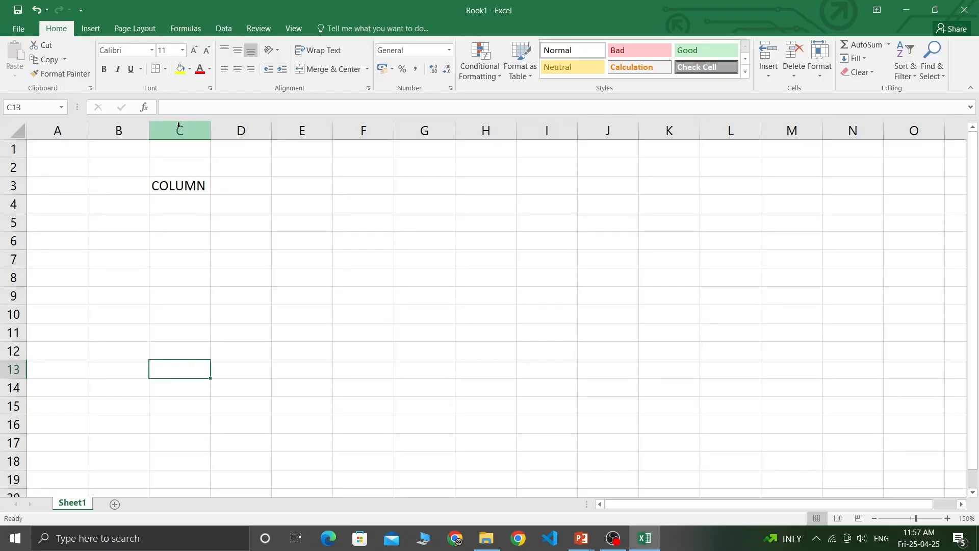
pyautogui.click(178, 125)
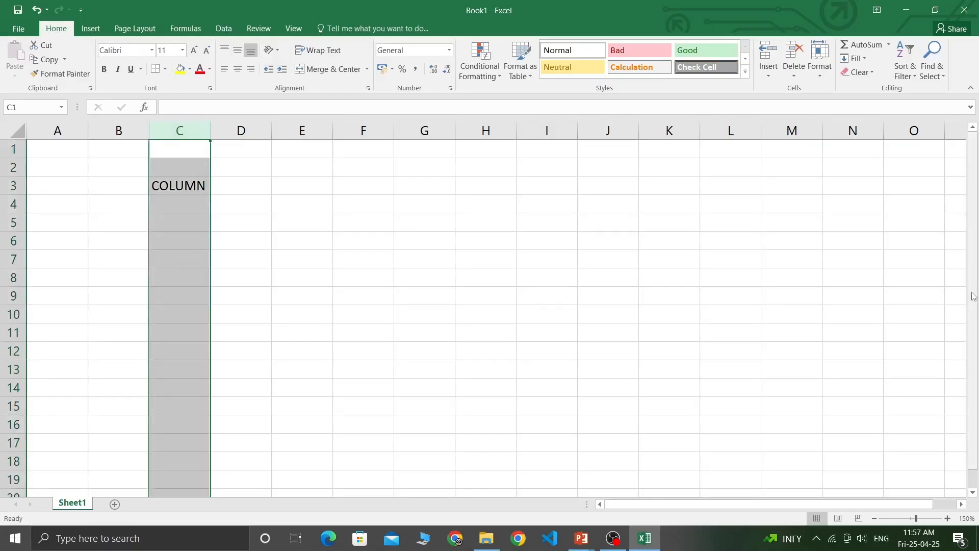
pyautogui.moveTo(972, 354); pyautogui.dragTo(972, 360)
pyautogui.moveTo(973, 443); pyautogui.dragTo(972, 494)
pyautogui.click(972, 493)
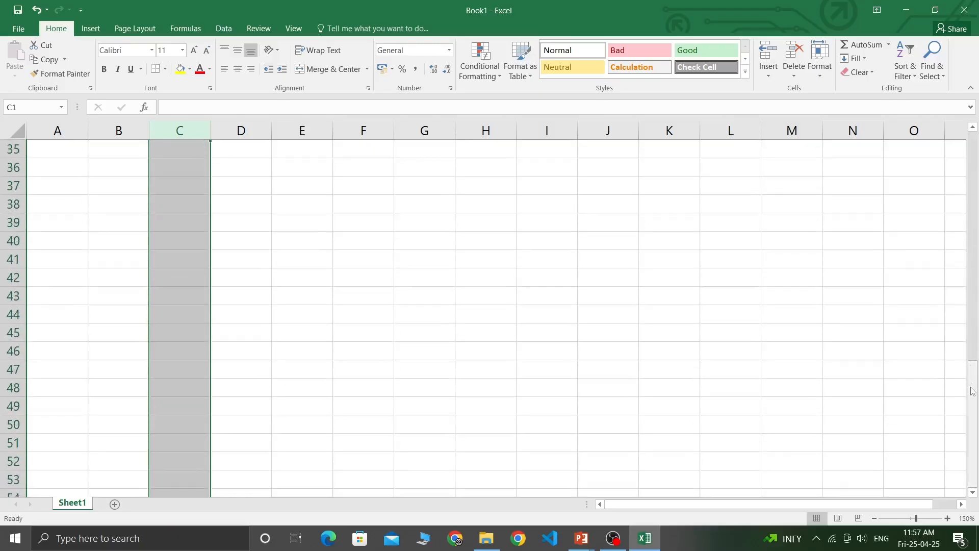
pyautogui.moveTo(974, 391); pyautogui.dragTo(975, 135)
pyautogui.click(123, 153)
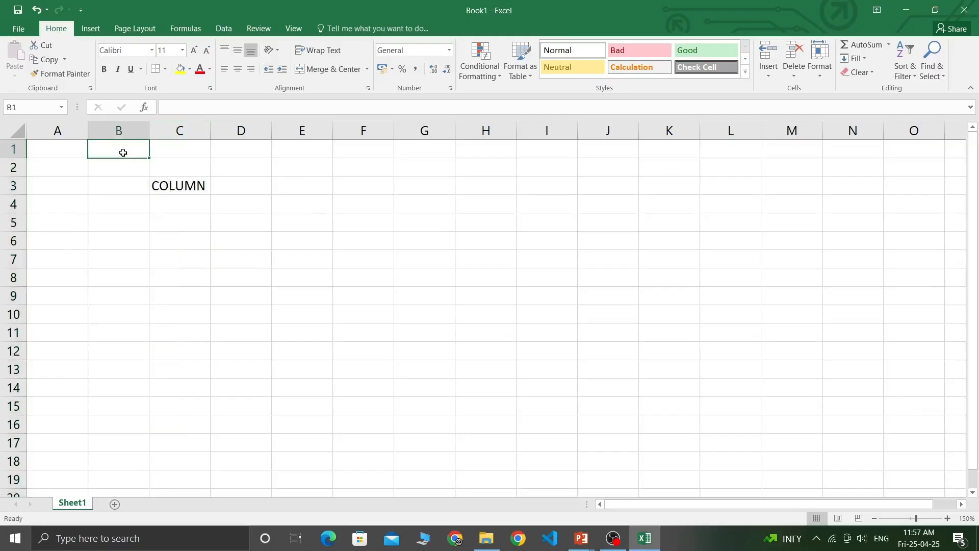
pyautogui.moveTo(123, 152); pyautogui.dragTo(124, 416)
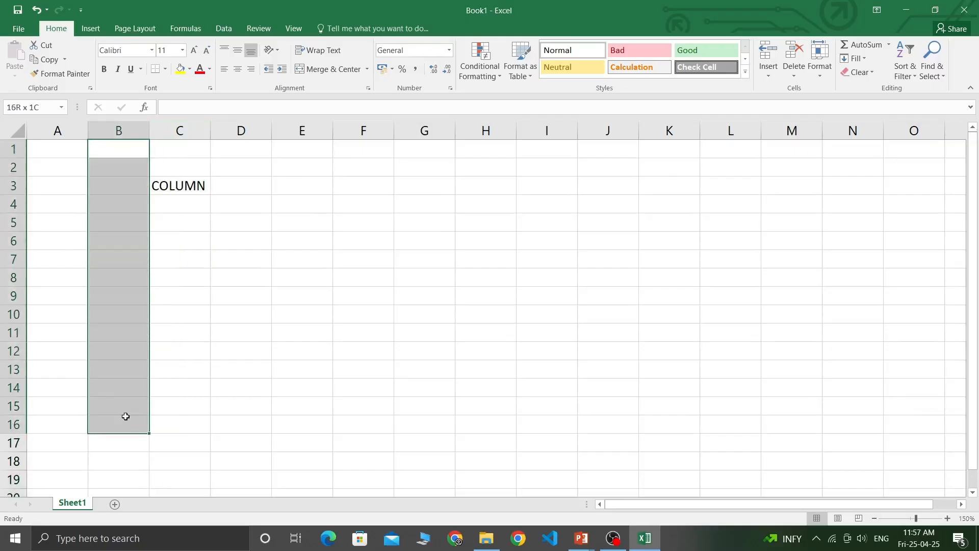
pyautogui.moveTo(143, 151); pyautogui.dragTo(129, 408)
pyautogui.moveTo(116, 155); pyautogui.dragTo(123, 480)
pyautogui.click(131, 153)
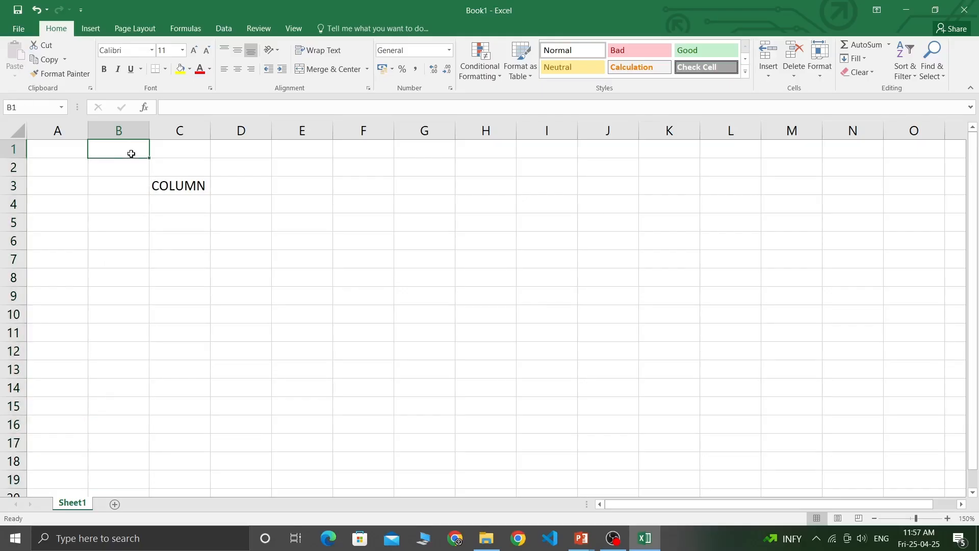
pyautogui.click(117, 125)
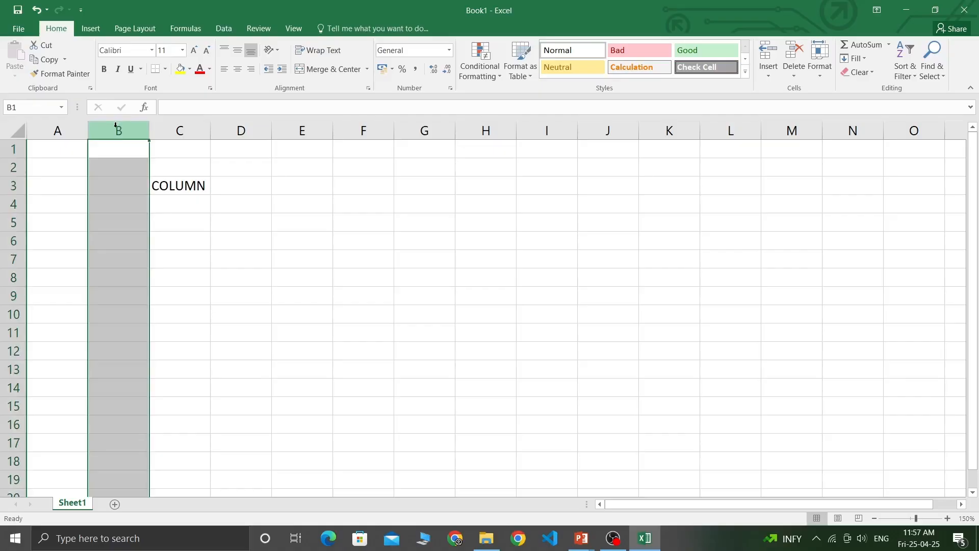
pyautogui.scroll(-14, 118, 243)
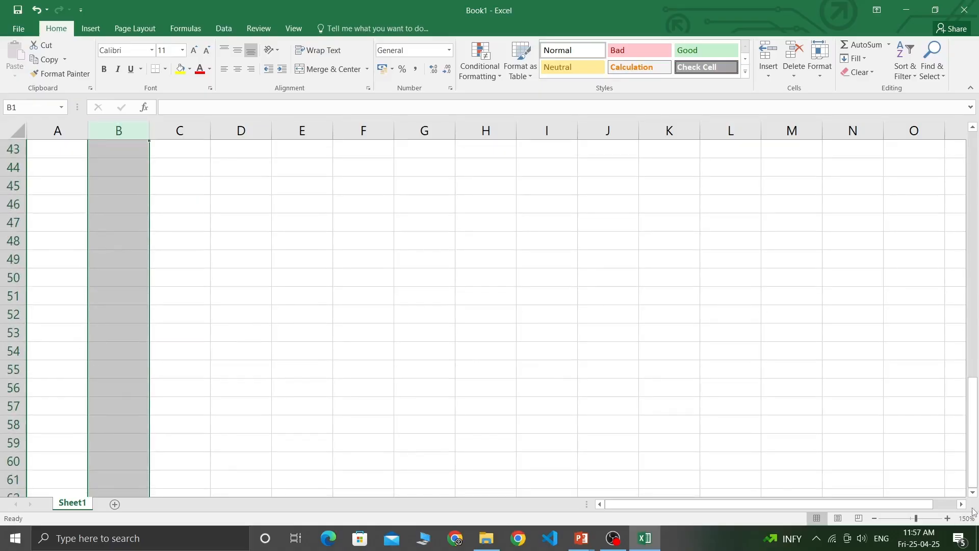
pyautogui.scroll(-2, 973, 503)
pyautogui.click(181, 154)
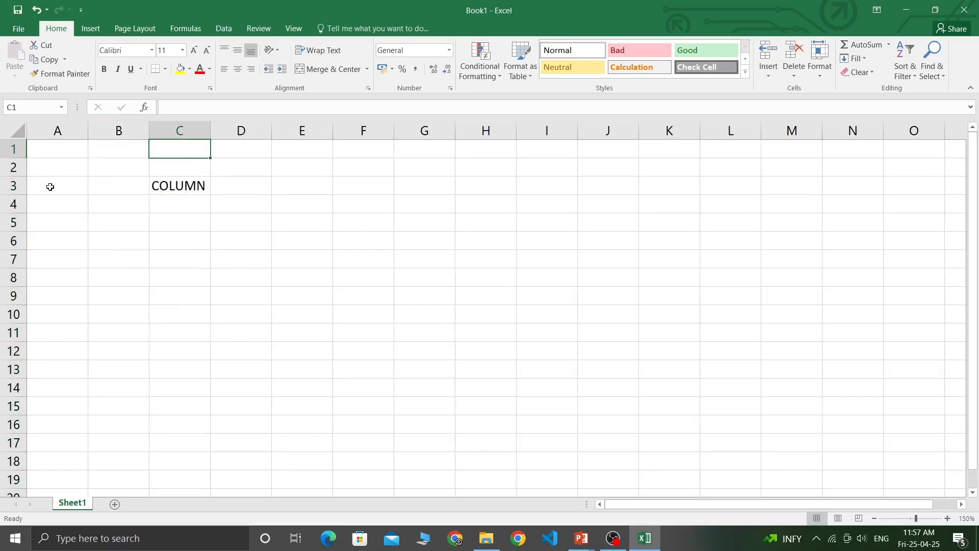
pyautogui.moveTo(11, 149); pyautogui.dragTo(9, 468)
pyautogui.moveTo(44, 223); pyautogui.dragTo(561, 225)
pyautogui.moveTo(35, 237); pyautogui.dragTo(466, 247)
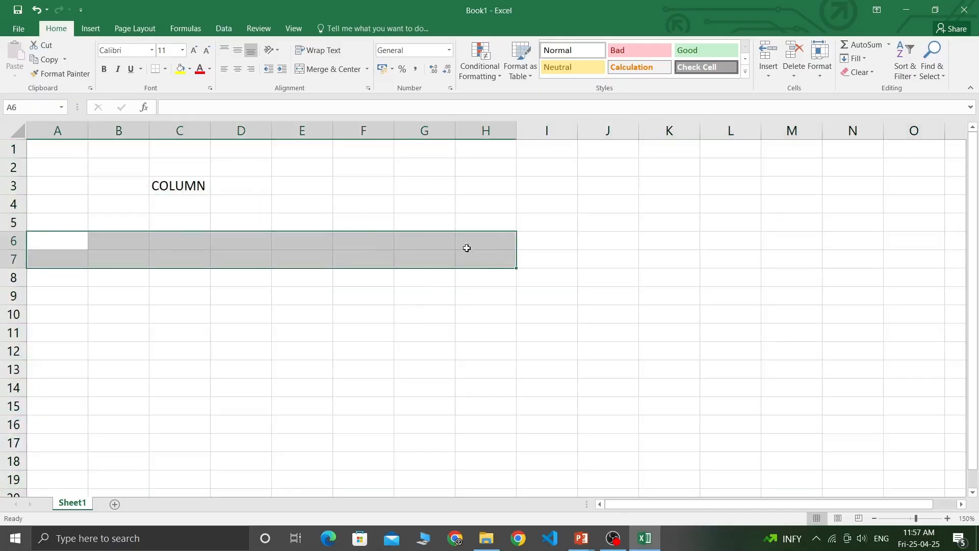
pyautogui.click(190, 209)
pyautogui.write('ROWS')
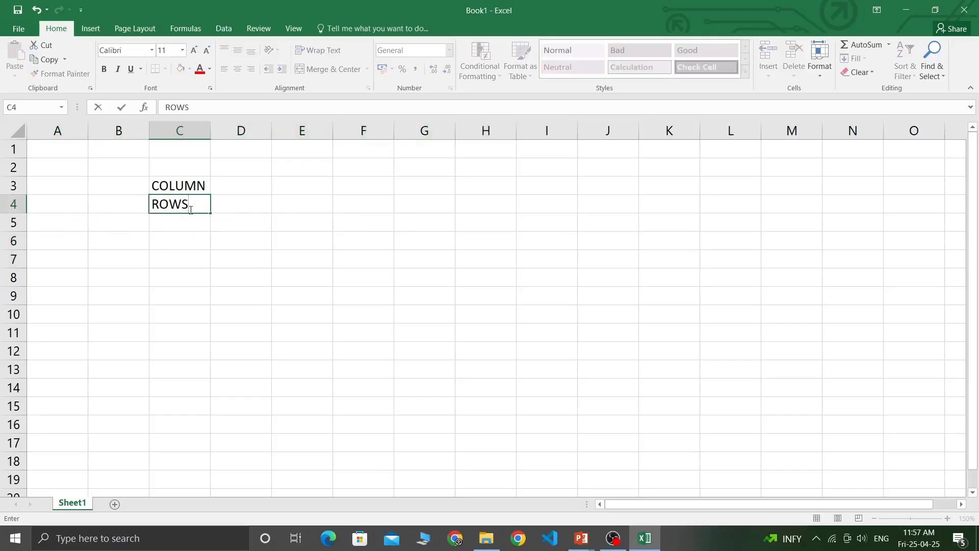
pyautogui.click(135, 204)
pyautogui.click(205, 203)
pyautogui.moveTo(113, 204); pyautogui.dragTo(918, 204)
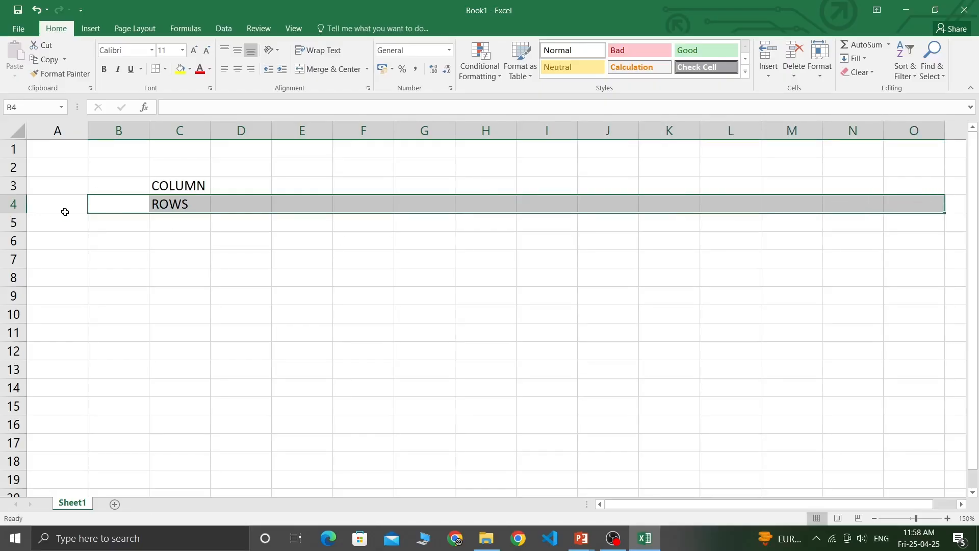
pyautogui.moveTo(38, 202); pyautogui.dragTo(733, 204)
pyautogui.click(418, 252)
pyautogui.moveTo(75, 206); pyautogui.dragTo(680, 205)
pyautogui.click(288, 233)
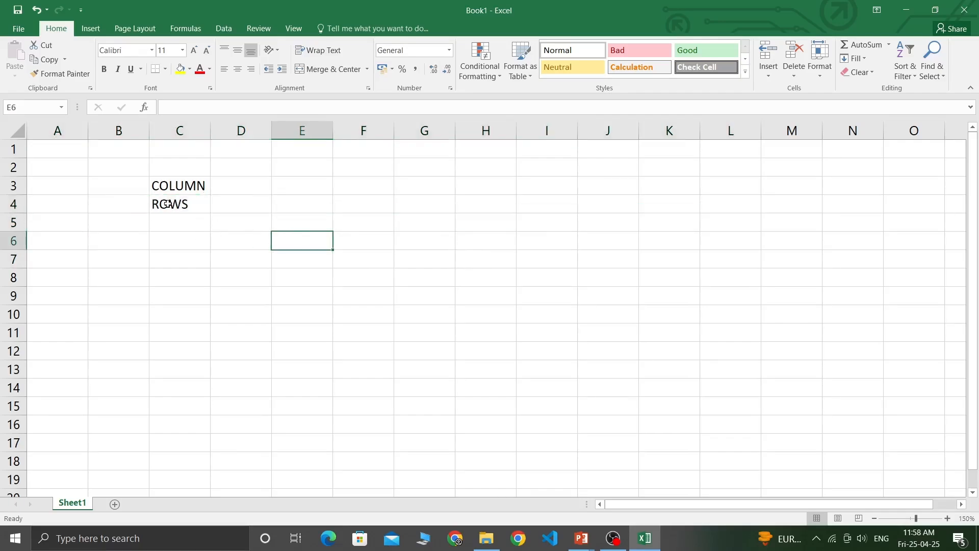
pyautogui.click(183, 132)
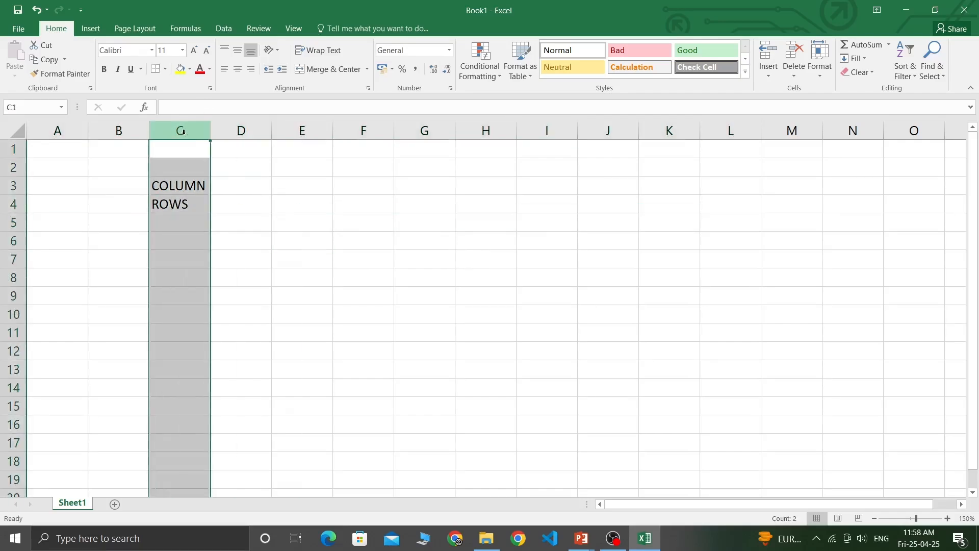
pyautogui.click(241, 130)
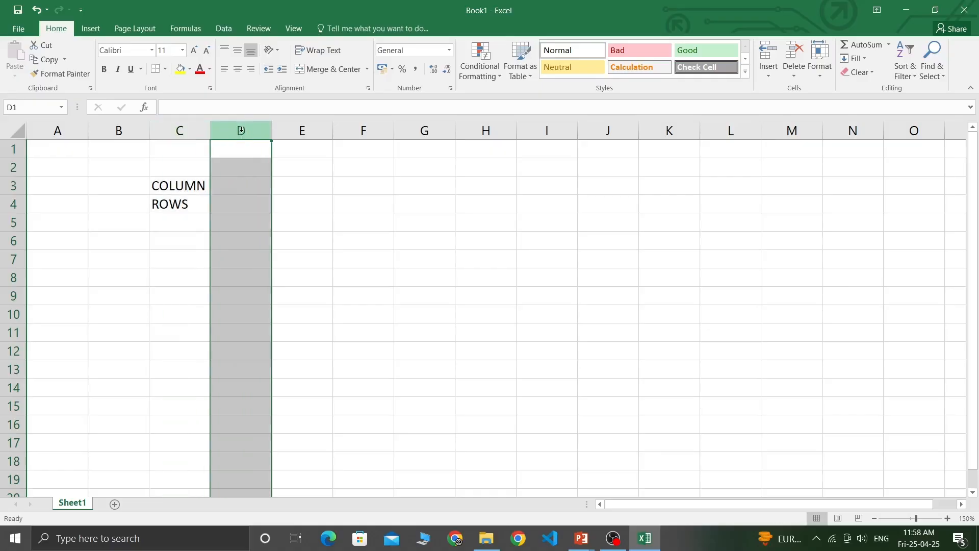
pyautogui.click(164, 207)
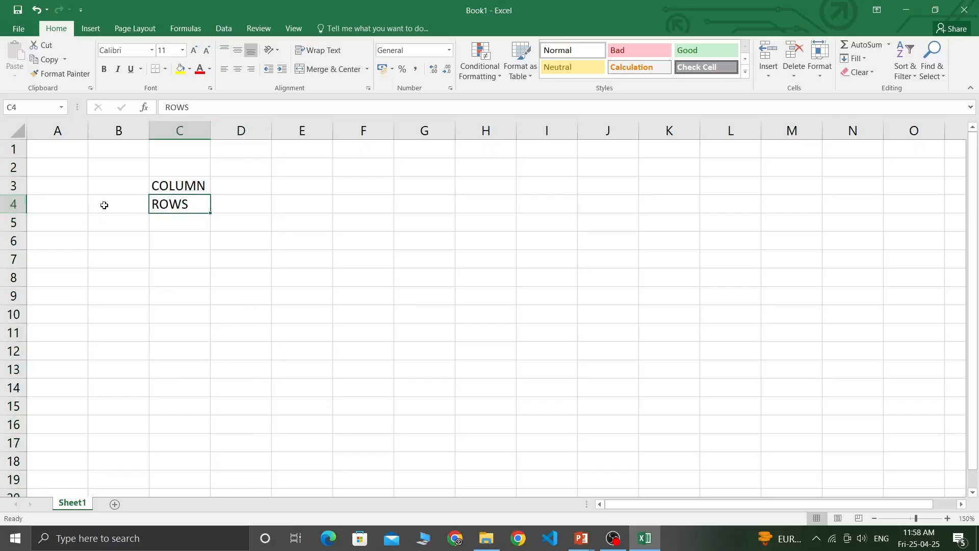
pyautogui.moveTo(62, 206); pyautogui.dragTo(416, 198)
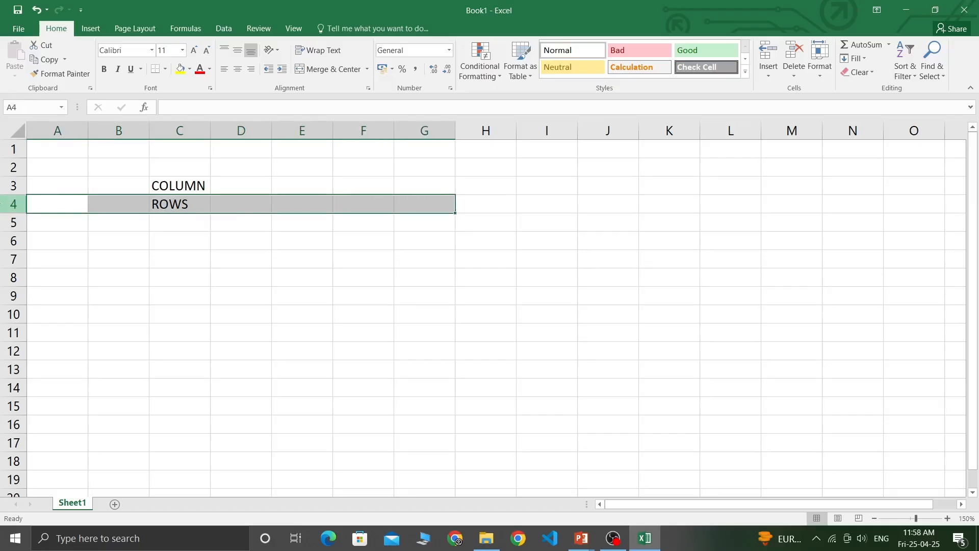
pyautogui.click(3, 204)
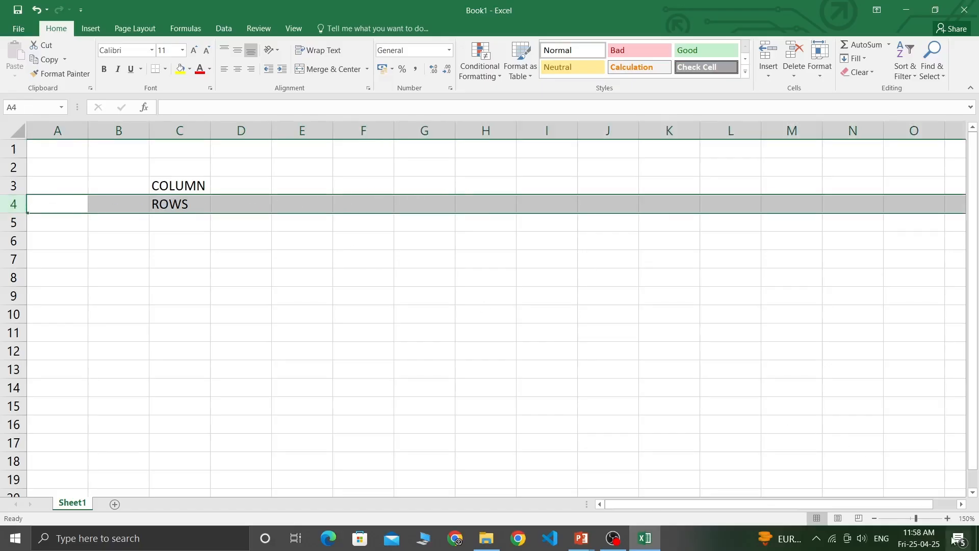
pyautogui.moveTo(961, 504); pyautogui.dragTo(961, 505)
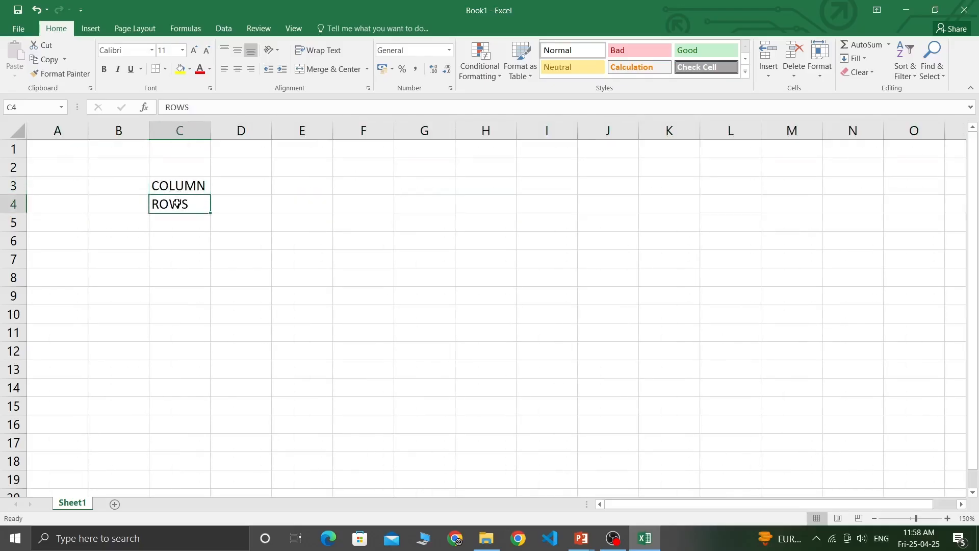
pyautogui.click(182, 184)
pyautogui.click(182, 202)
pyautogui.click(179, 186)
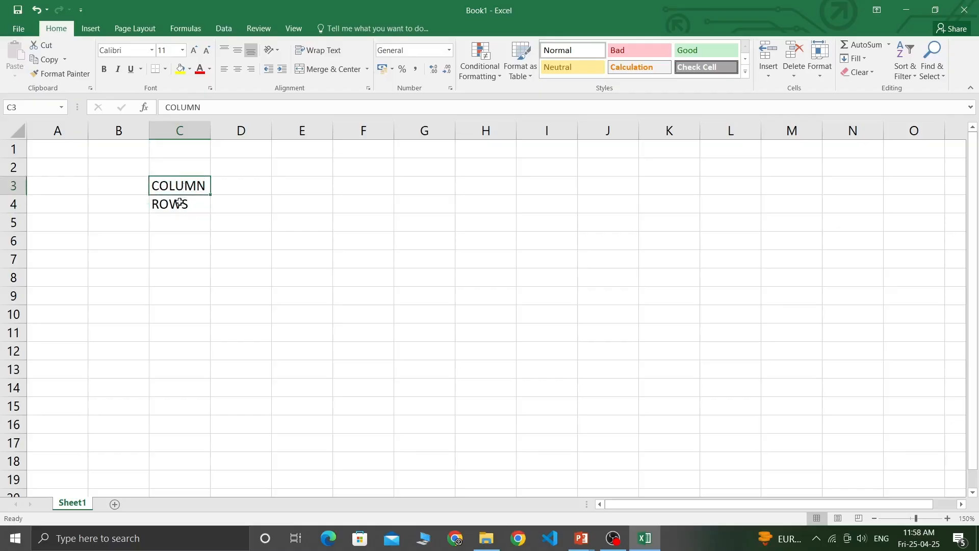
pyautogui.click(174, 200)
pyautogui.click(169, 188)
pyautogui.click(168, 210)
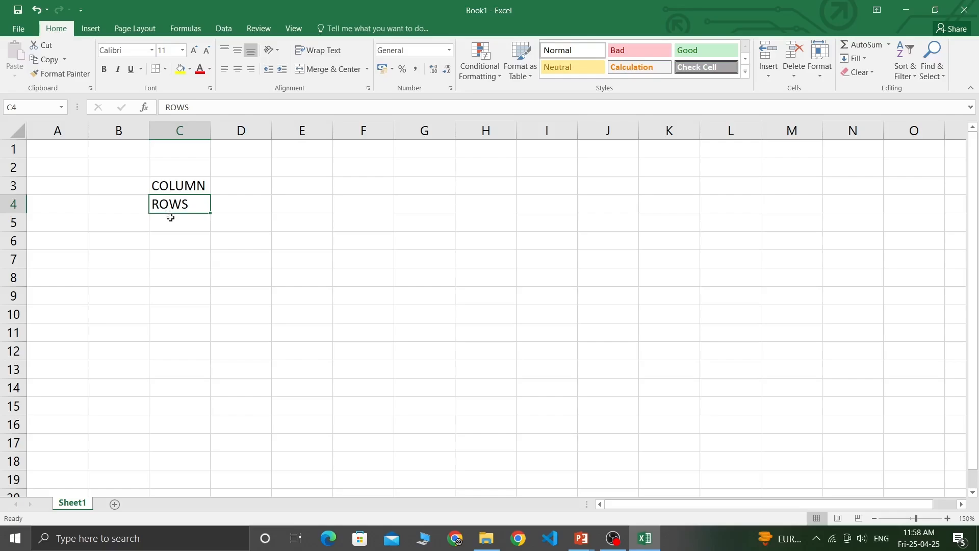
pyautogui.click(175, 189)
pyautogui.click(175, 173)
pyautogui.click(175, 190)
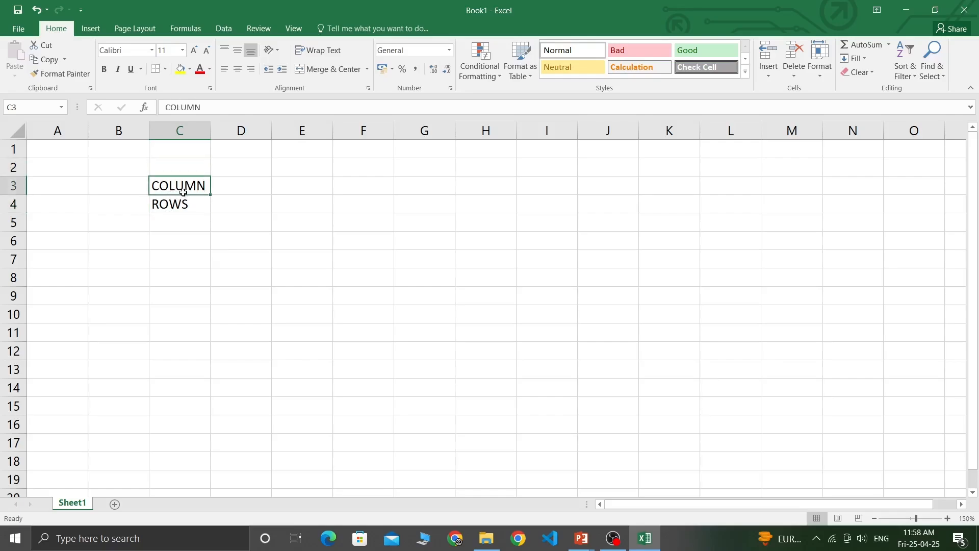
pyautogui.click(232, 189)
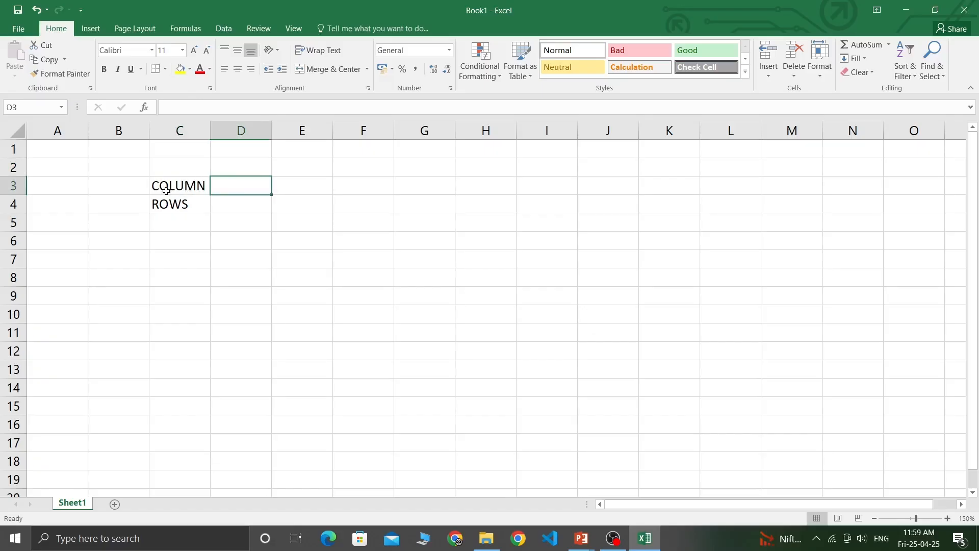
# Clear the COLUMN and ROWS labels in C3:C4 and enter NAME OF THE STUDENT in C3.
pyautogui.moveTo(166, 191); pyautogui.dragTo(183, 204)
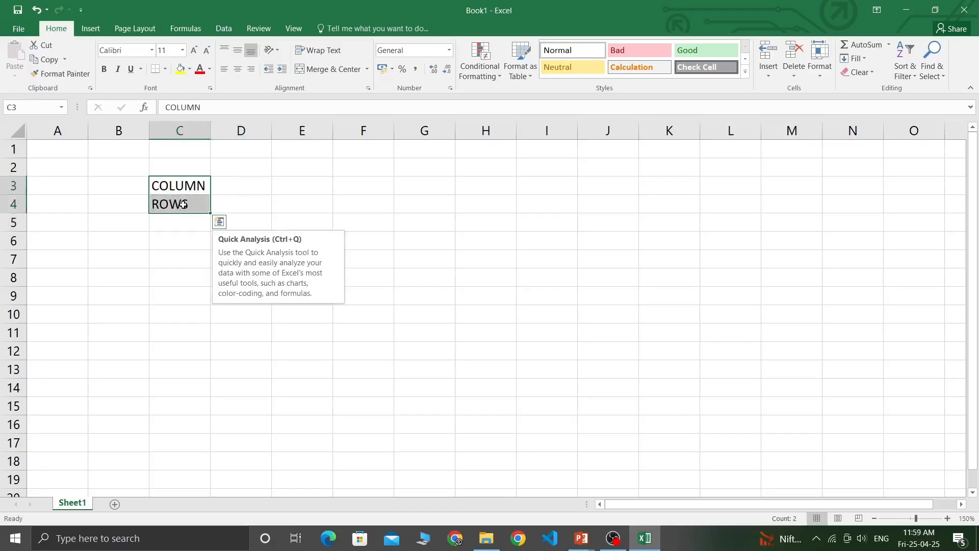
pyautogui.press('Delete')
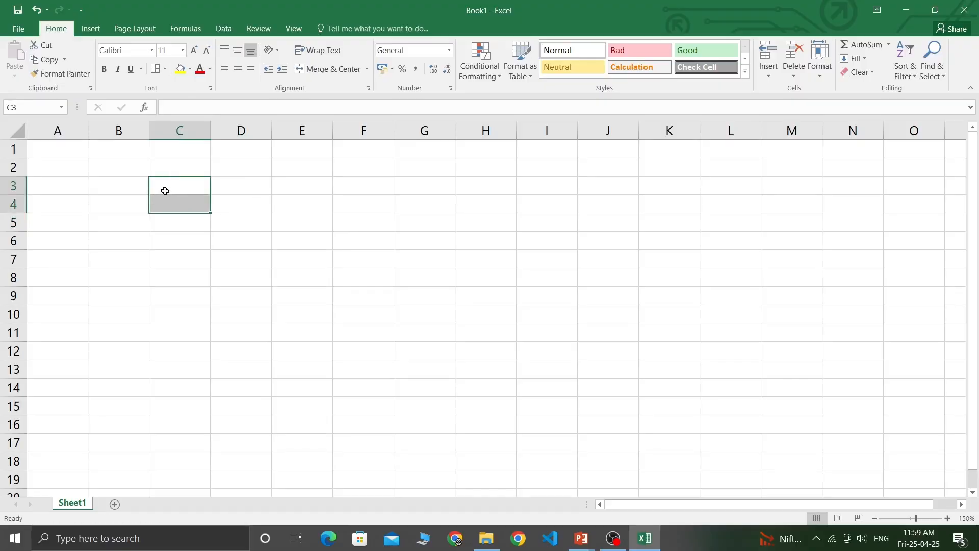
pyautogui.click(166, 189)
pyautogui.write('NAME O')
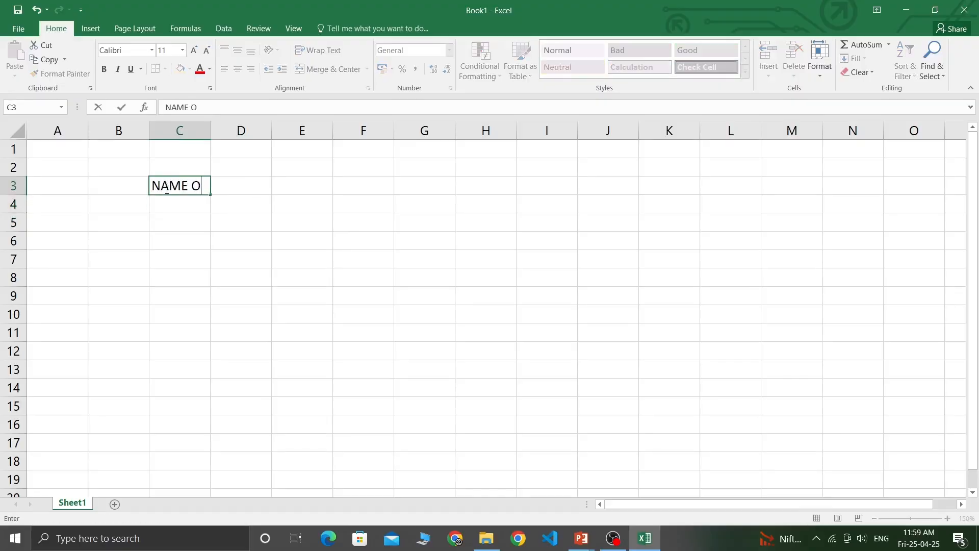
pyautogui.write('F THE')
pyautogui.write(' STDUIEN')
pyautogui.press('BackSpace')
pyautogui.press('BackSpace')
pyautogui.press('BackSpace')
pyautogui.press('BackSpace')
pyautogui.press('BackSpace')
pyautogui.write('UDEN')
pyautogui.press('Tab')
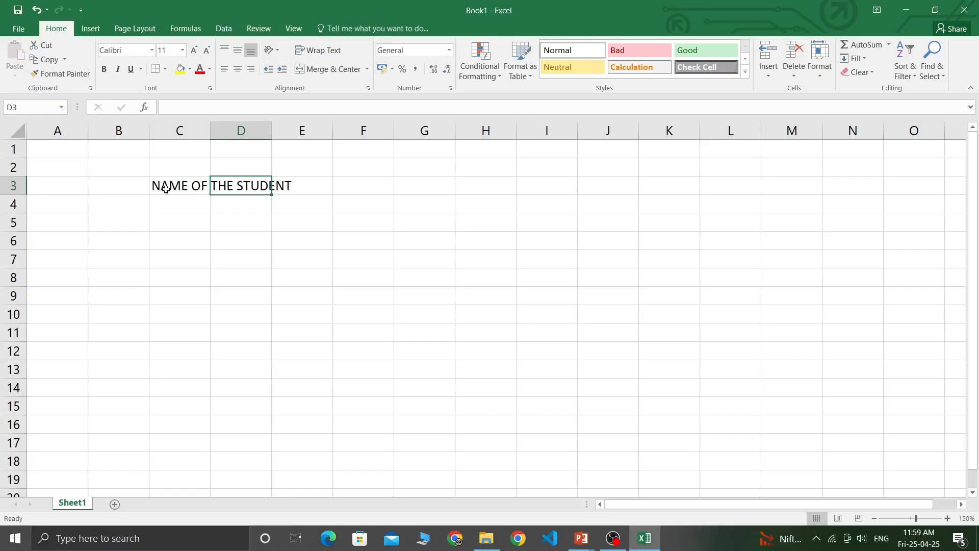
# Start typing FATHER'S NAME OF THE STUDENT into D3.
pyautogui.write('NAME')
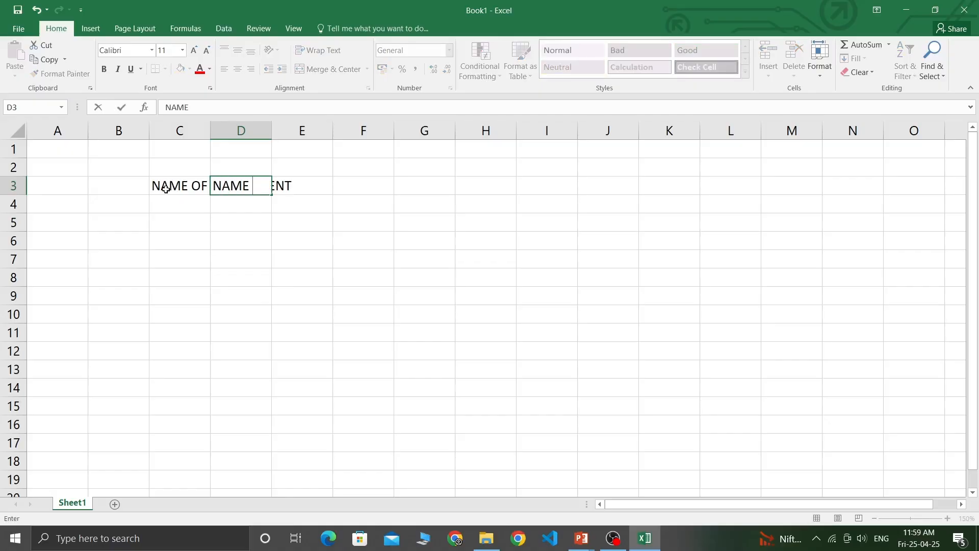
pyautogui.press('BackSpace')
pyautogui.press('BackSpace')
pyautogui.press('BackSpace')
pyautogui.press('BackSpace')
pyautogui.write("FATHER'S")
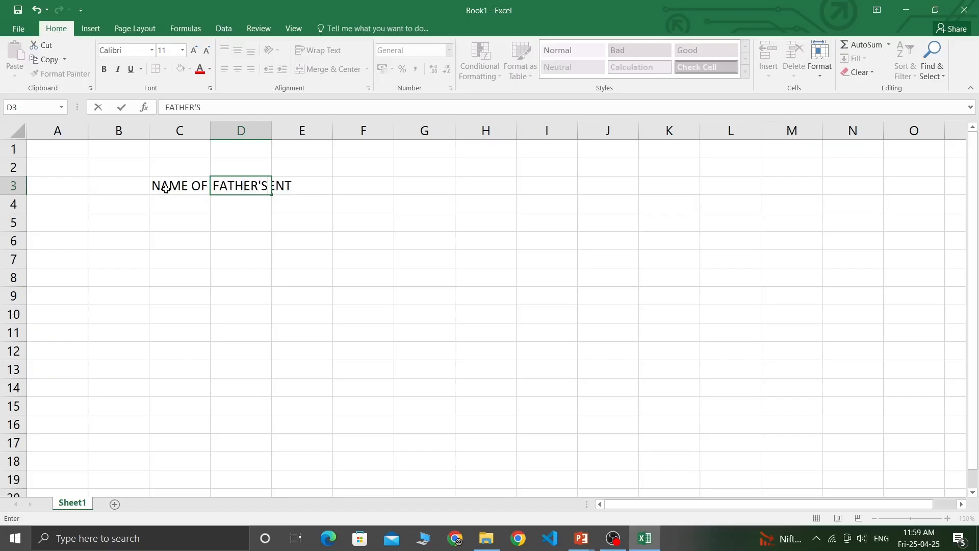
pyautogui.write(' NAME OF TH')
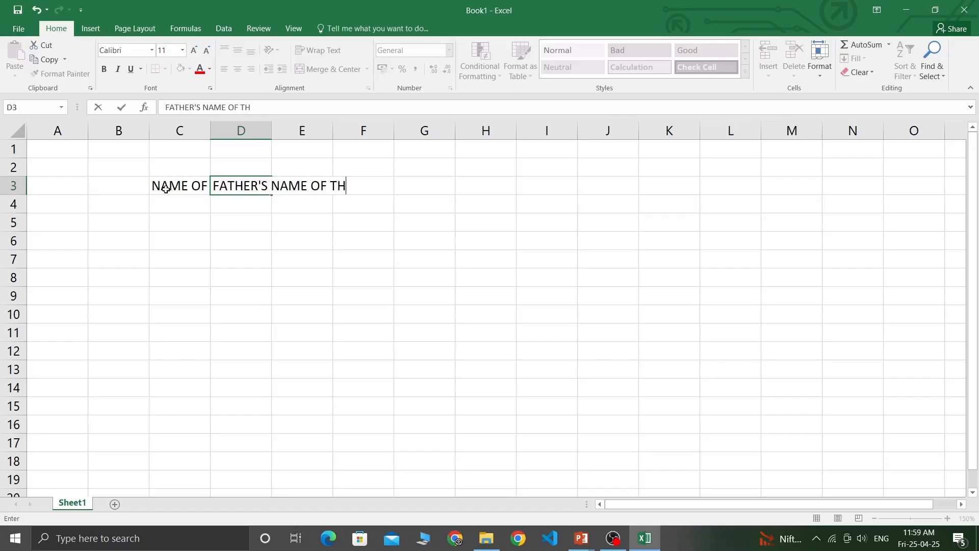
pyautogui.write('E STUDENT')
# Commit the FATHER'S NAME OF THE STUDENT heading and compare it with C3.
pyautogui.press('Return')
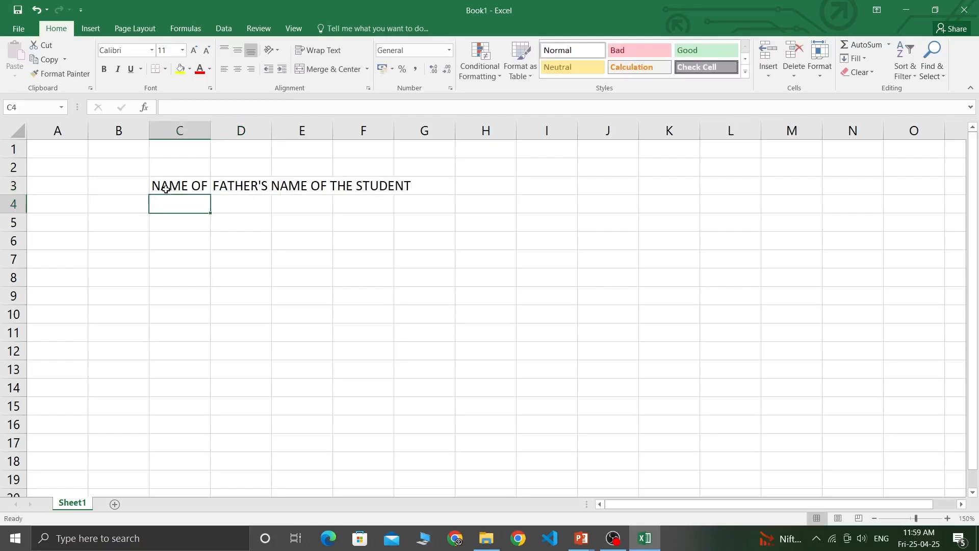
pyautogui.click(155, 186)
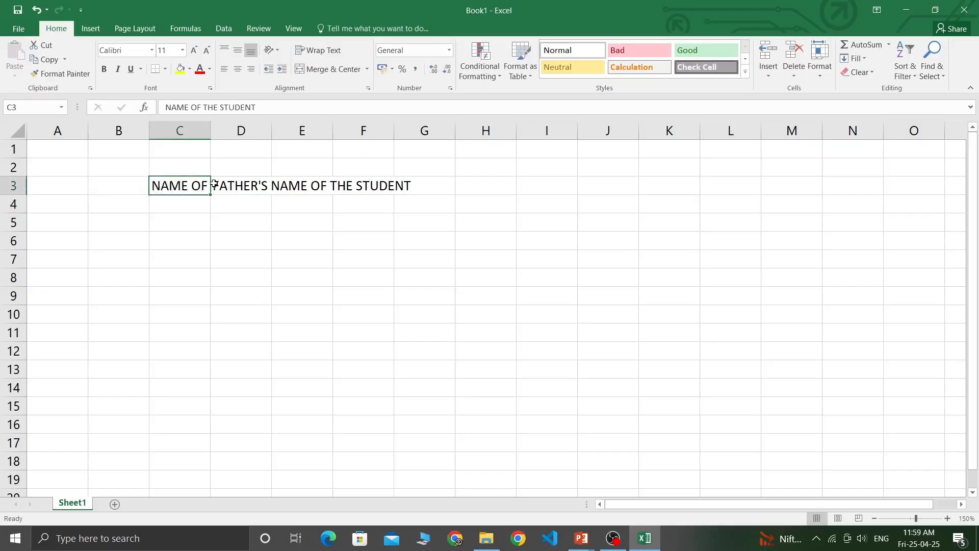
pyautogui.click(225, 190)
pyautogui.click(179, 189)
pyautogui.click(214, 185)
# Select the C3:G3 heading row, then review the headings against empty cells C4, D4 and C2.
pyautogui.click(167, 185)
pyautogui.moveTo(178, 185); pyautogui.dragTo(414, 193)
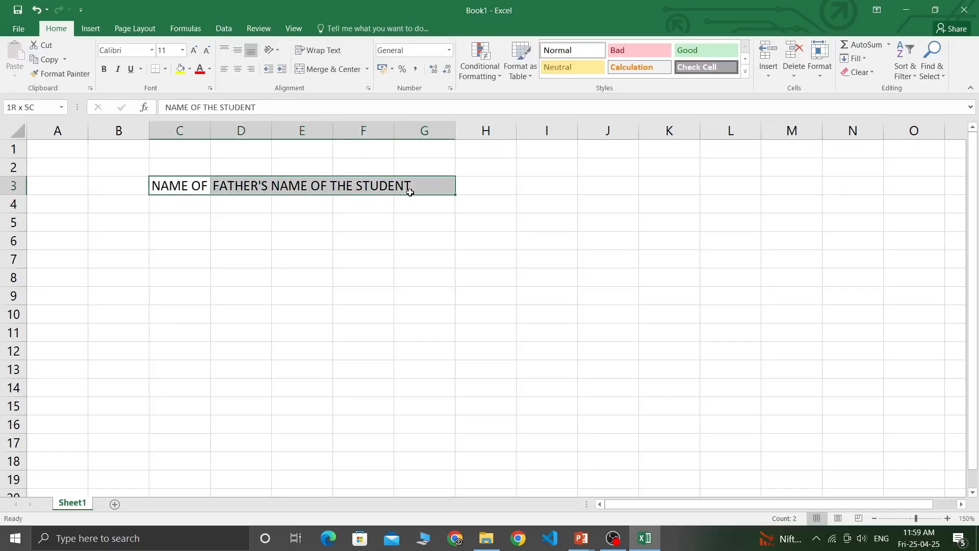
pyautogui.click(180, 187)
pyautogui.click(184, 206)
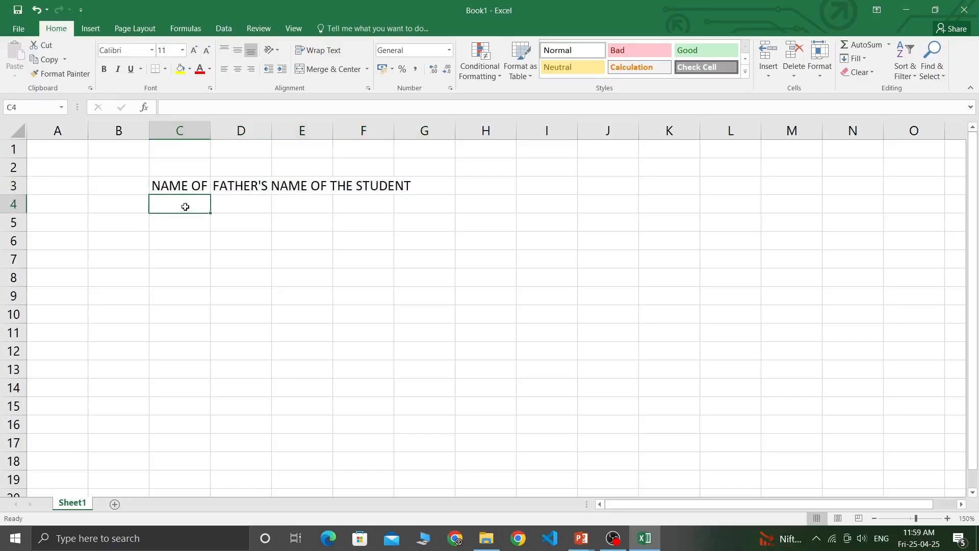
pyautogui.click(176, 190)
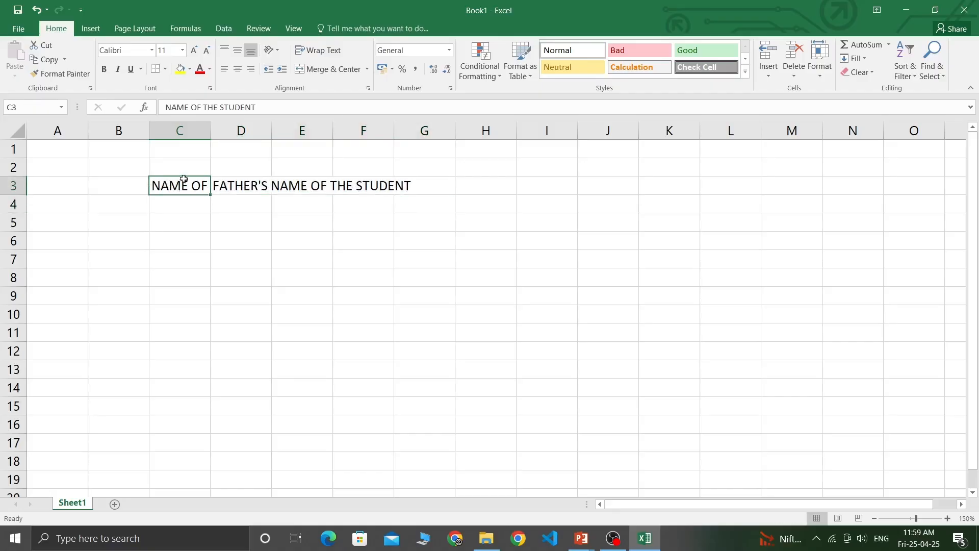
pyautogui.click(242, 185)
pyautogui.click(179, 199)
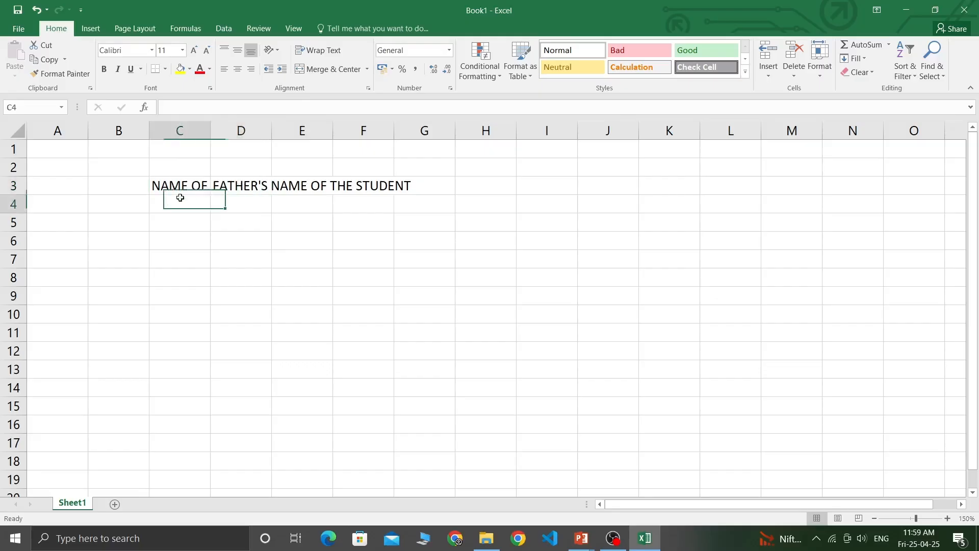
pyautogui.click(177, 186)
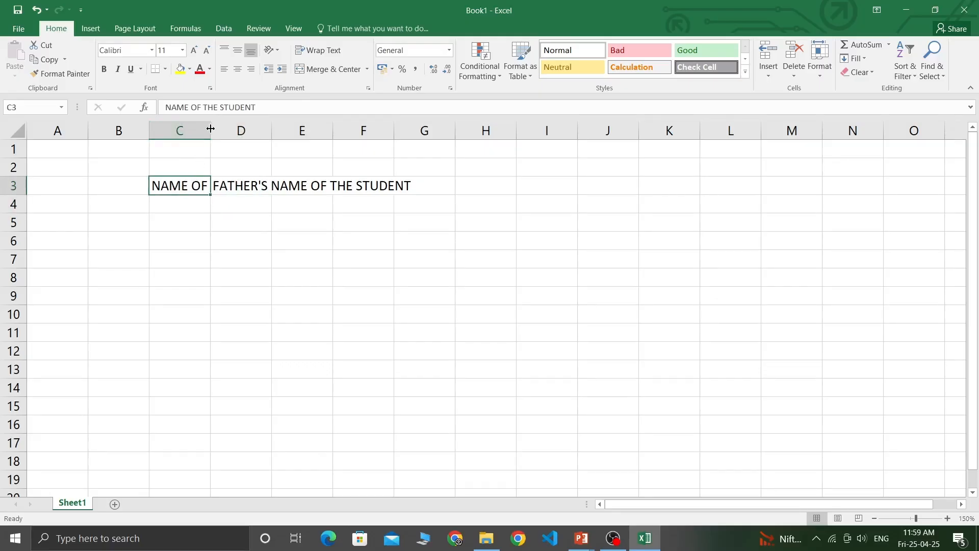
pyautogui.click(231, 202)
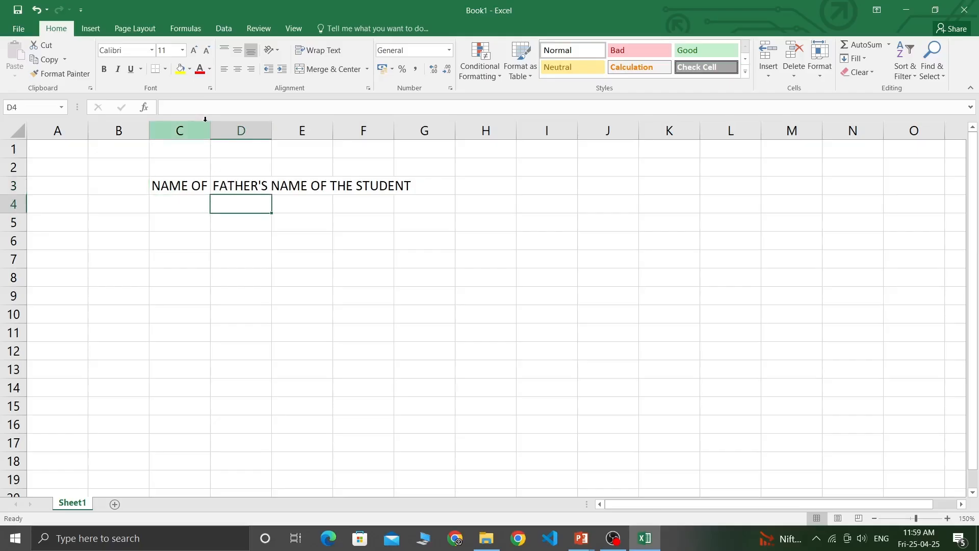
pyautogui.click(184, 166)
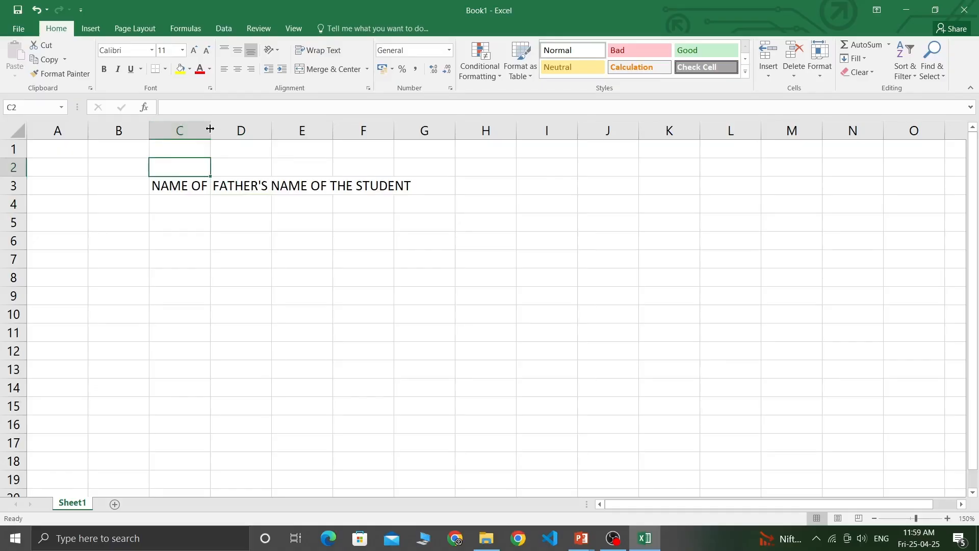
# Widen columns C and D so both name headings fit.
pyautogui.moveTo(209, 128); pyautogui.dragTo(305, 130)
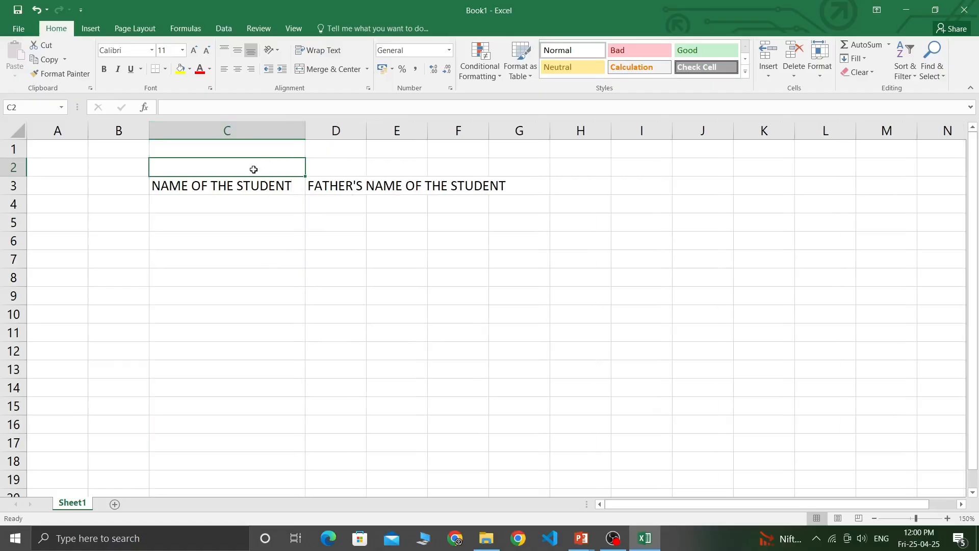
pyautogui.click(329, 184)
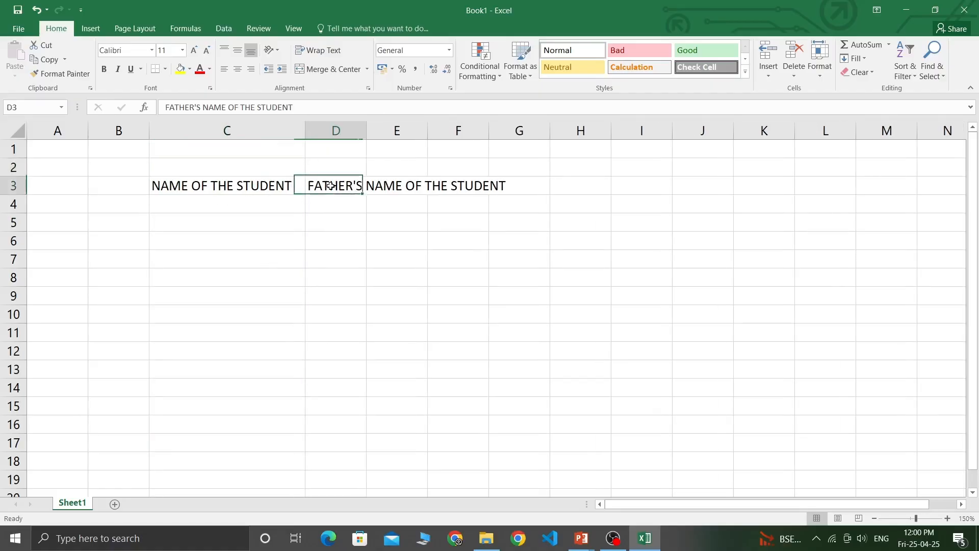
pyautogui.moveTo(367, 126); pyautogui.dragTo(514, 126)
# Select both row-3 headings, then step through cells C4, D4 and D5.
pyautogui.click(238, 203)
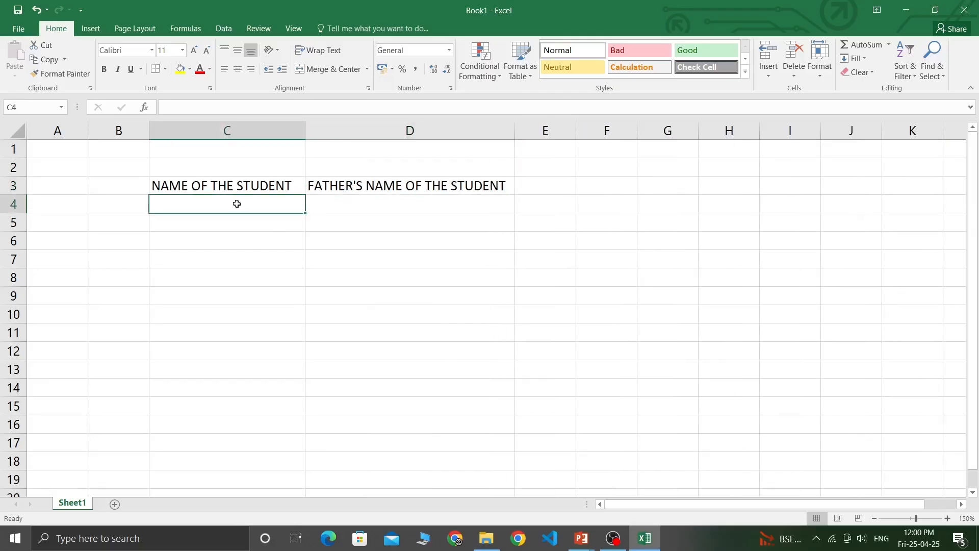
pyautogui.moveTo(164, 184); pyautogui.dragTo(470, 207)
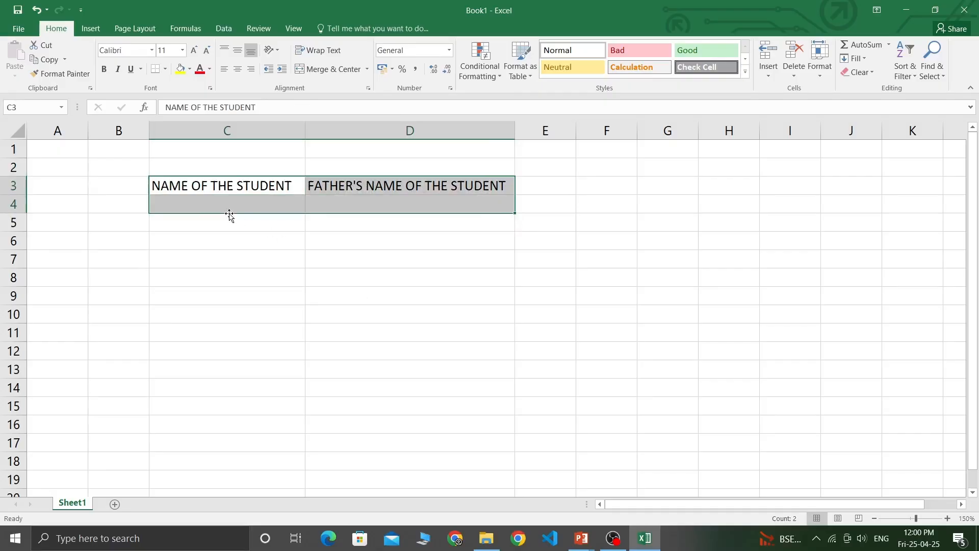
pyautogui.click(200, 201)
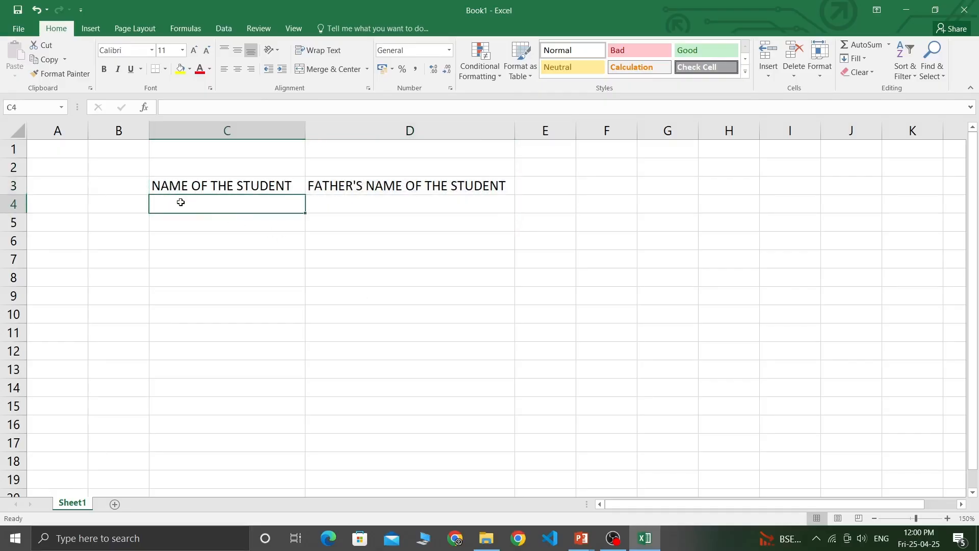
pyautogui.click(342, 212)
pyautogui.click(208, 201)
pyautogui.click(436, 216)
pyautogui.click(436, 216)
pyautogui.click(212, 204)
# Select C3, C2 and the C2:D4 block, ending on cell B5.
pyautogui.click(268, 187)
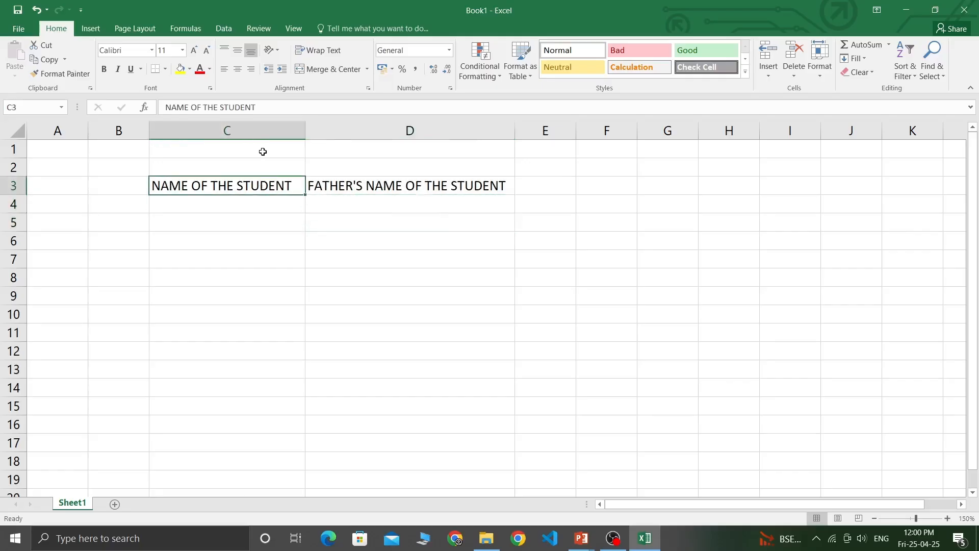
pyautogui.click(209, 164)
pyautogui.moveTo(343, 175); pyautogui.dragTo(385, 207)
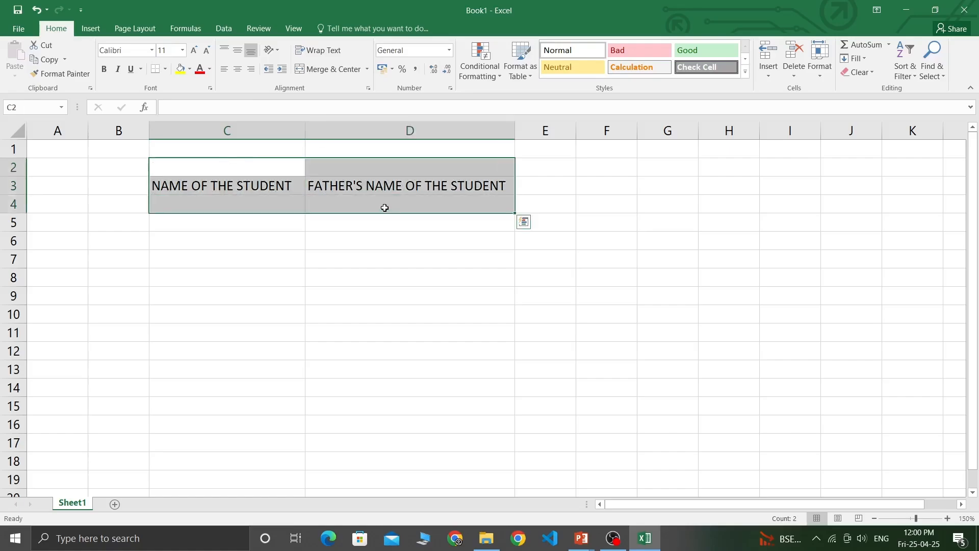
pyautogui.click(252, 215)
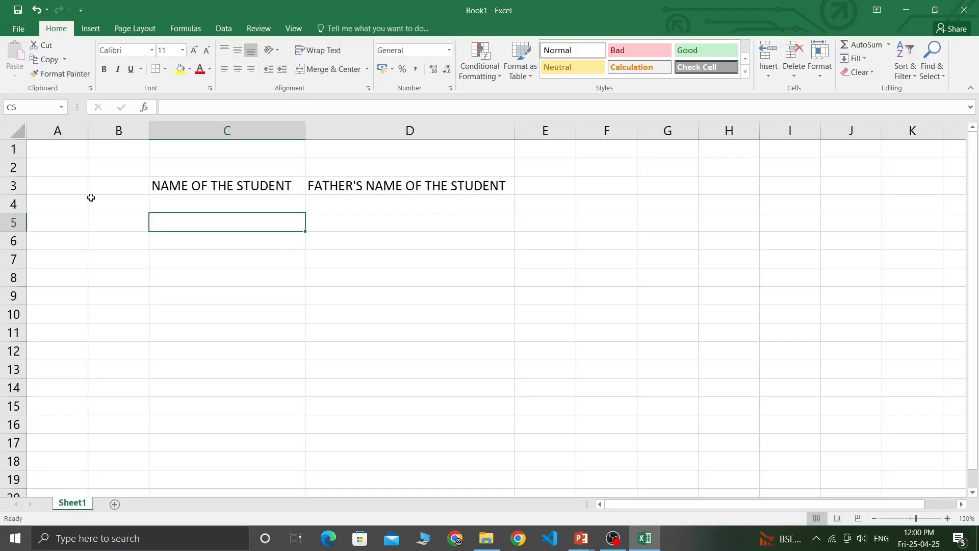
pyautogui.click(106, 227)
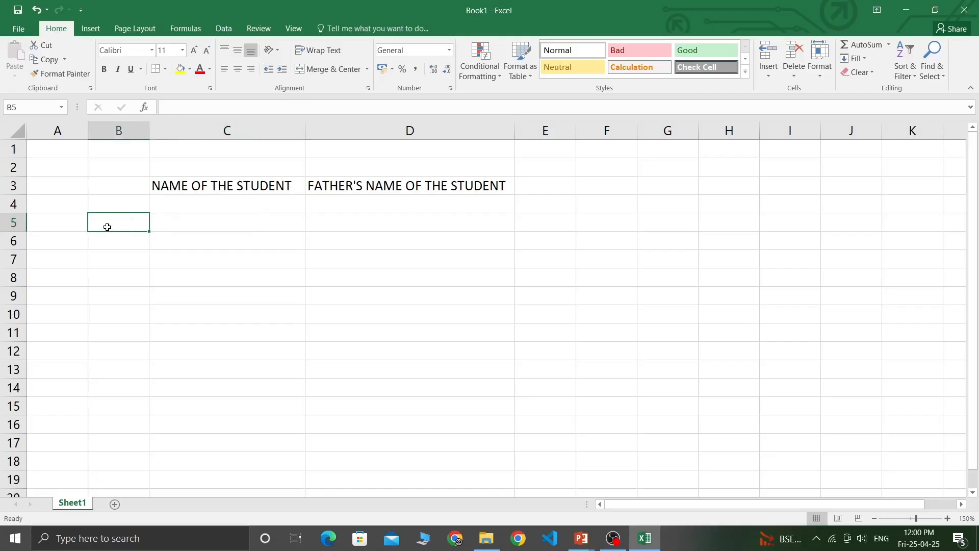
# Type the student's full name into B5, correcting a typo.
pyautogui.click(57, 225)
pyautogui.click(121, 227)
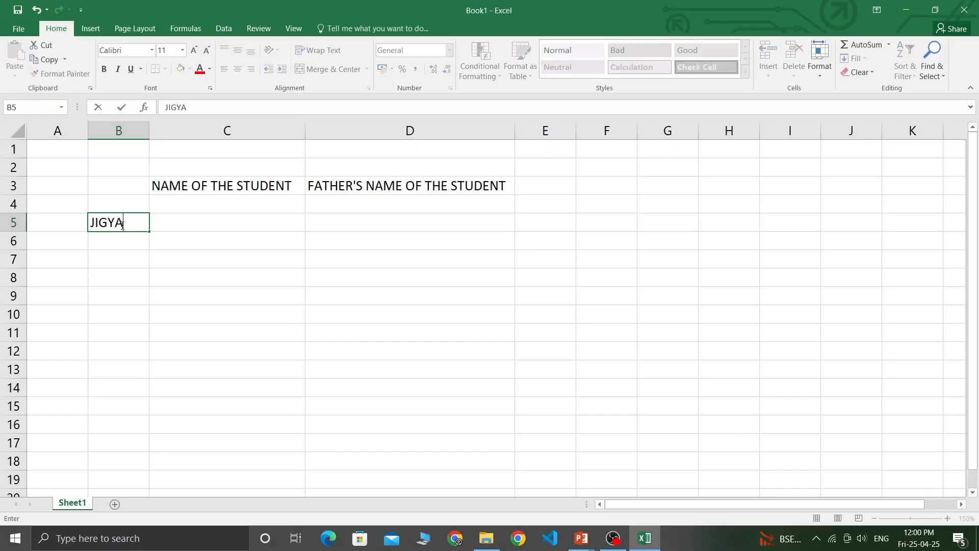
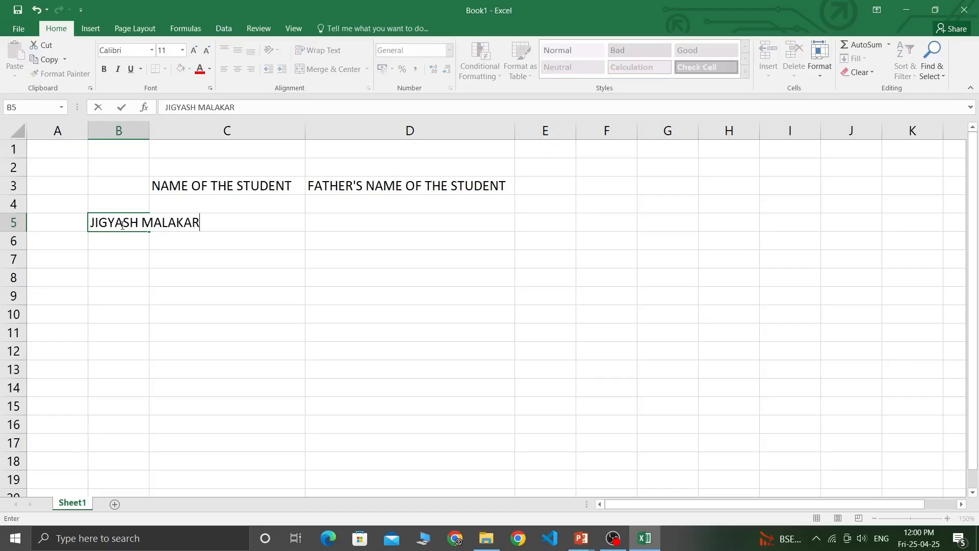
pyautogui.click(199, 247)
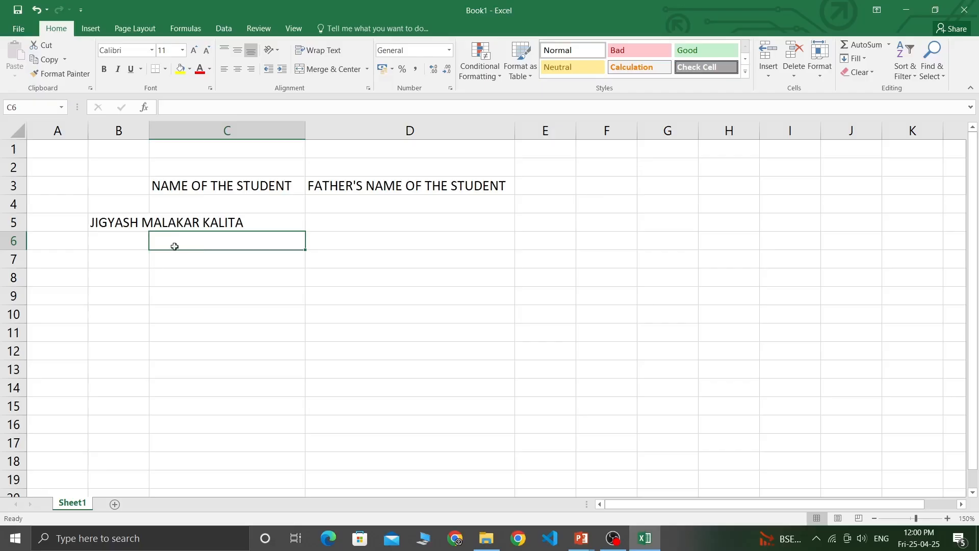
# Widen column B so the full name in B5 fits.
pyautogui.click(129, 220)
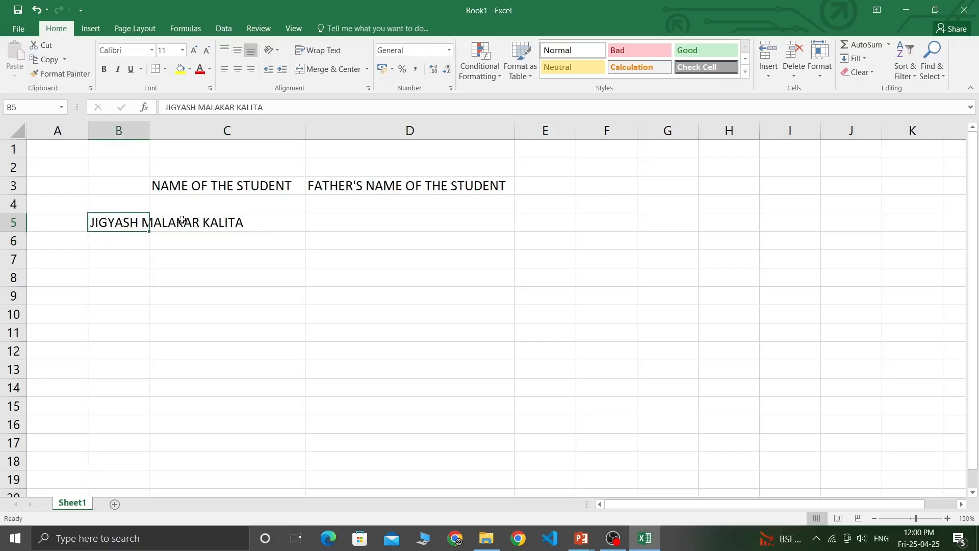
pyautogui.moveTo(49, 223); pyautogui.dragTo(259, 224)
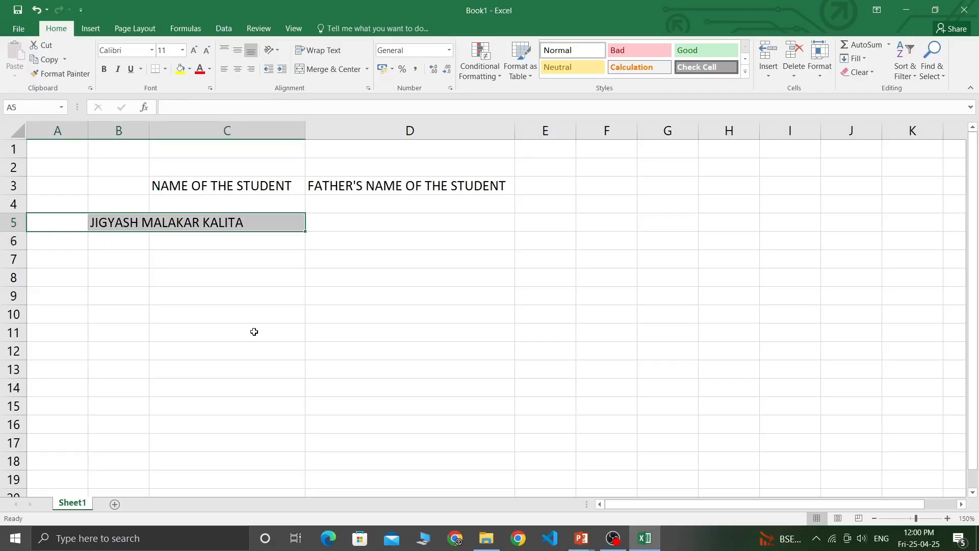
pyautogui.click(132, 247)
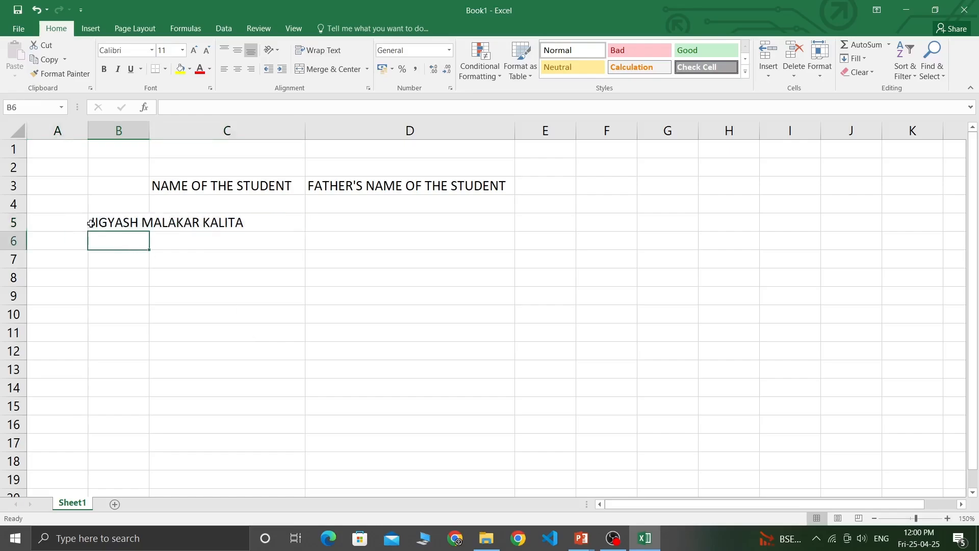
pyautogui.moveTo(149, 123); pyautogui.dragTo(265, 117)
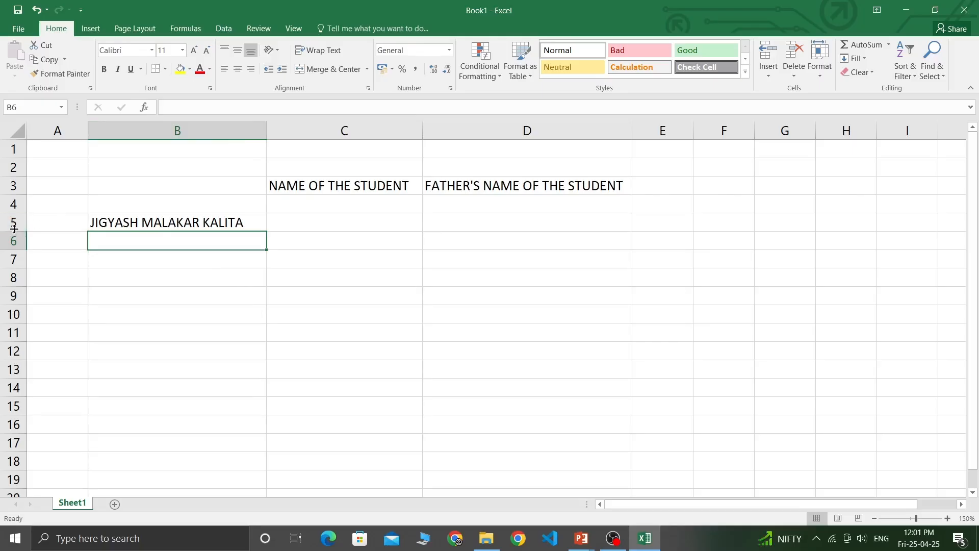
# Set row 5 to a height of about 25.20.
pyautogui.moveTo(13, 229); pyautogui.dragTo(14, 287)
pyautogui.click(150, 332)
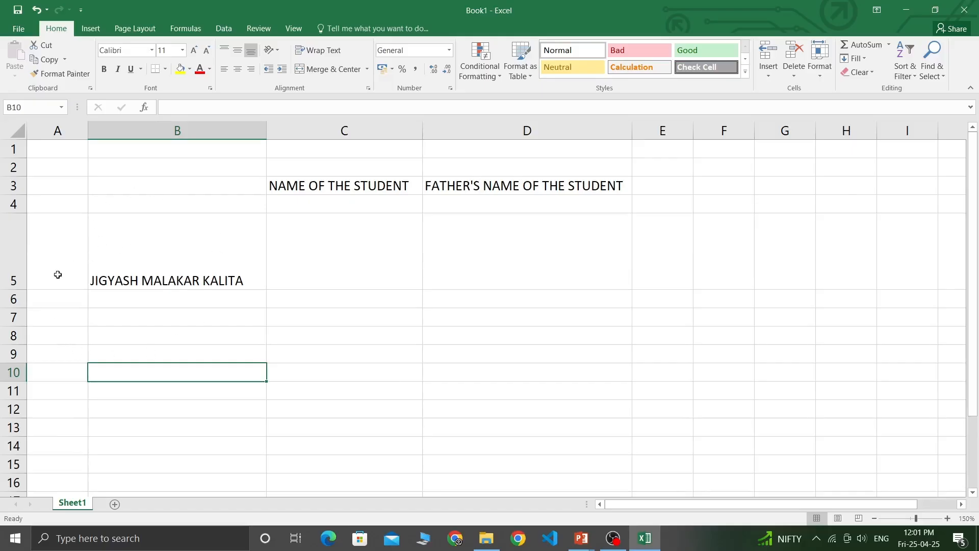
pyautogui.moveTo(13, 289); pyautogui.dragTo(11, 245)
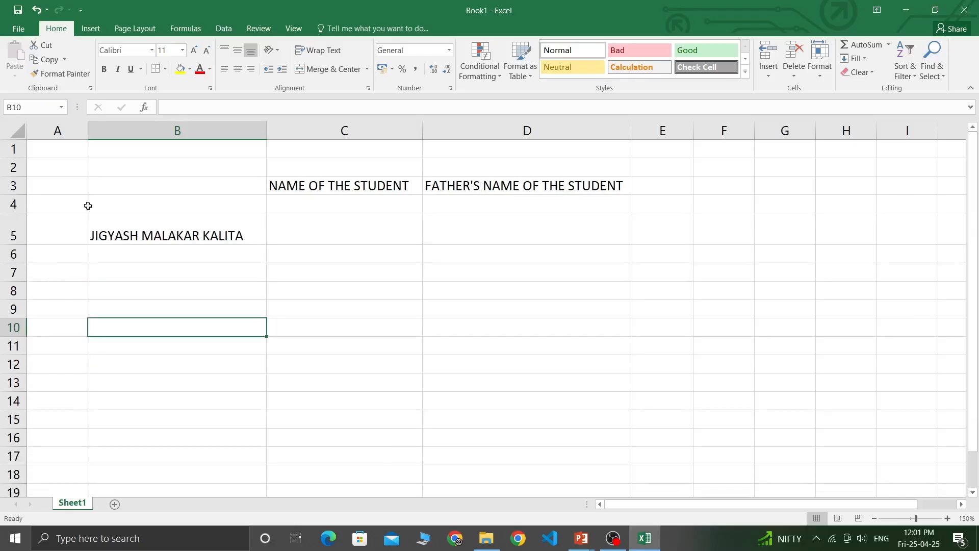
# Check the name and headings, then select the whole A1:D5 block.
pyautogui.click(229, 228)
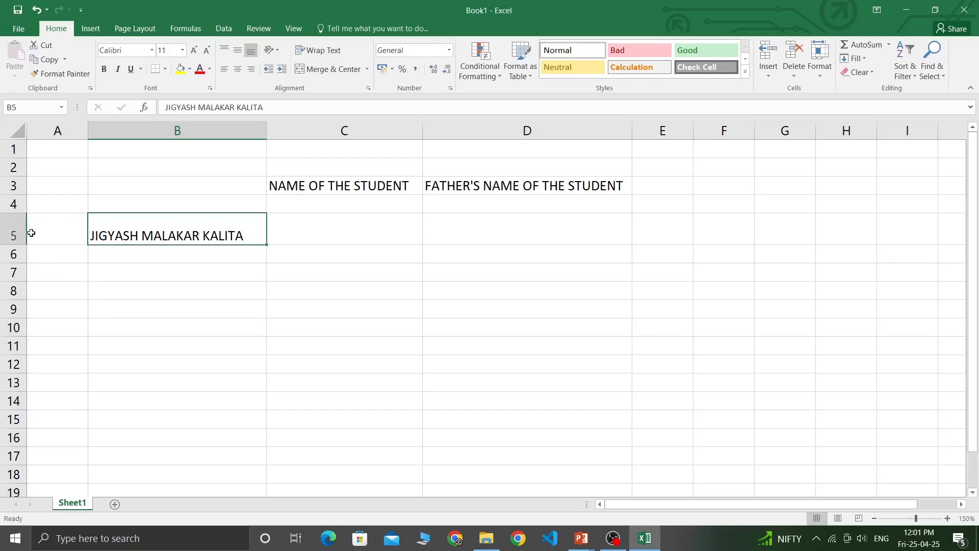
pyautogui.click(315, 193)
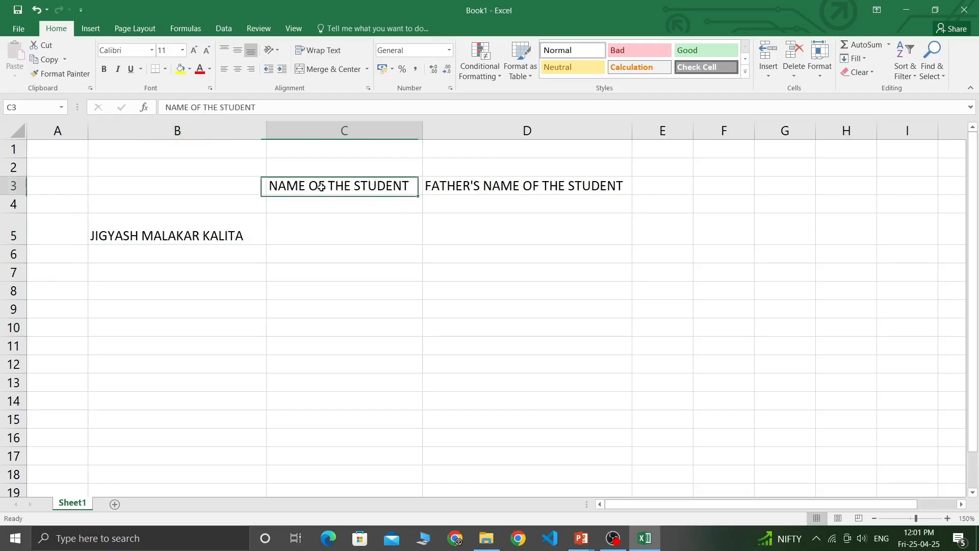
pyautogui.click(491, 188)
pyautogui.click(377, 240)
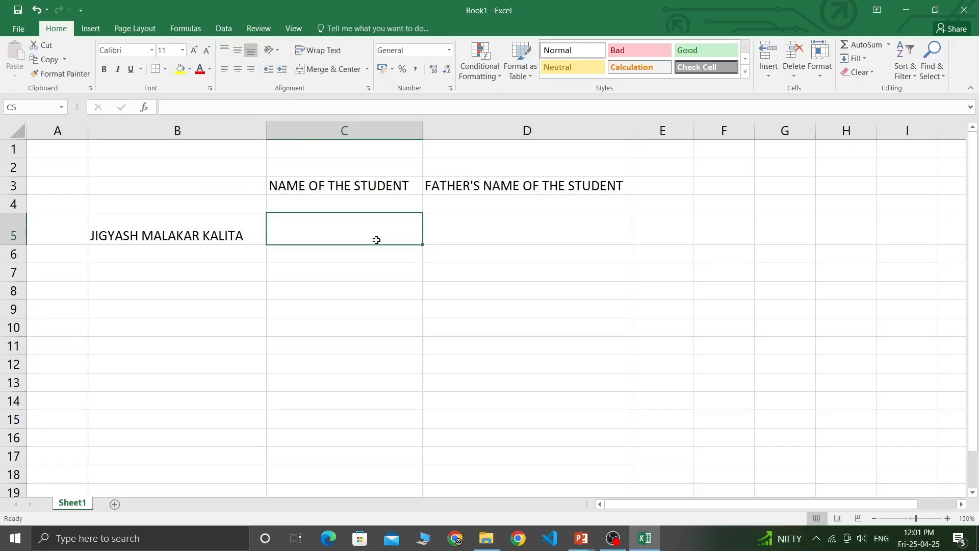
pyautogui.click(212, 207)
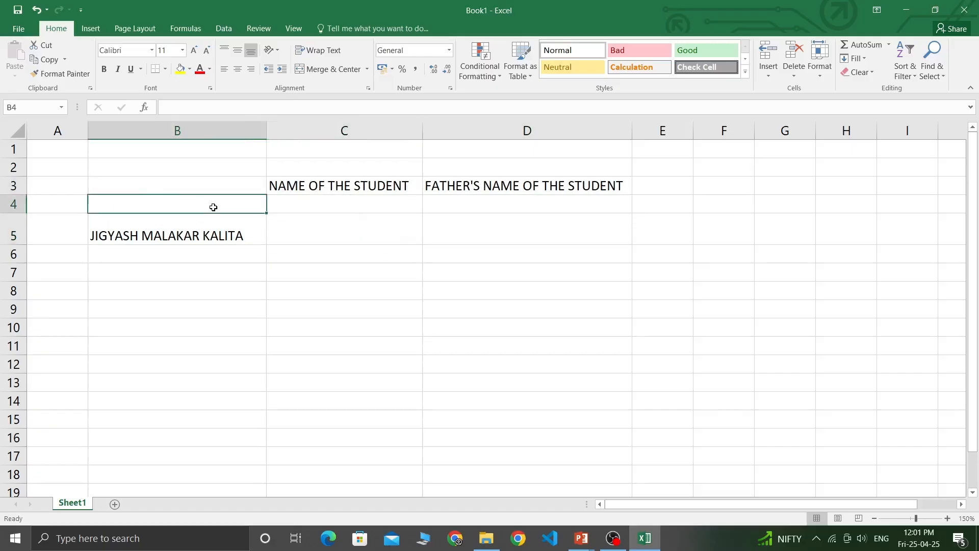
pyautogui.moveTo(55, 153); pyautogui.dragTo(553, 242)
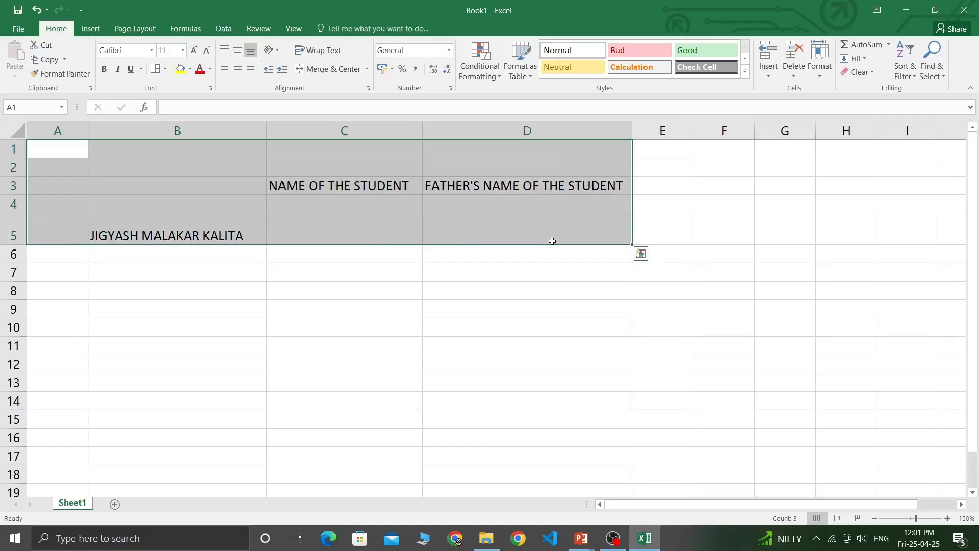
# Delete everything in A1:D5 and narrow columns B, C and D.
pyautogui.press('Delete')
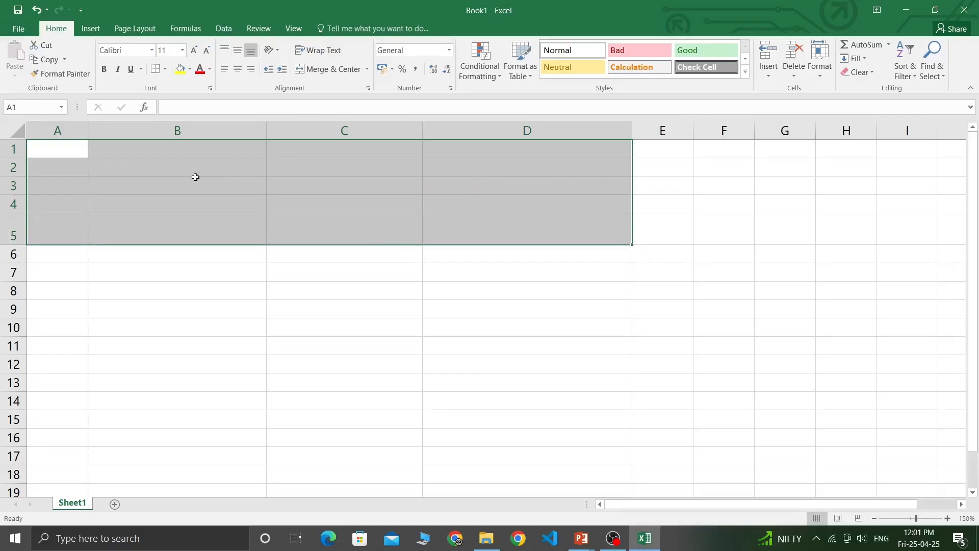
pyautogui.click(218, 145)
pyautogui.moveTo(266, 126); pyautogui.dragTo(182, 127)
pyautogui.moveTo(338, 127); pyautogui.dragTo(258, 127)
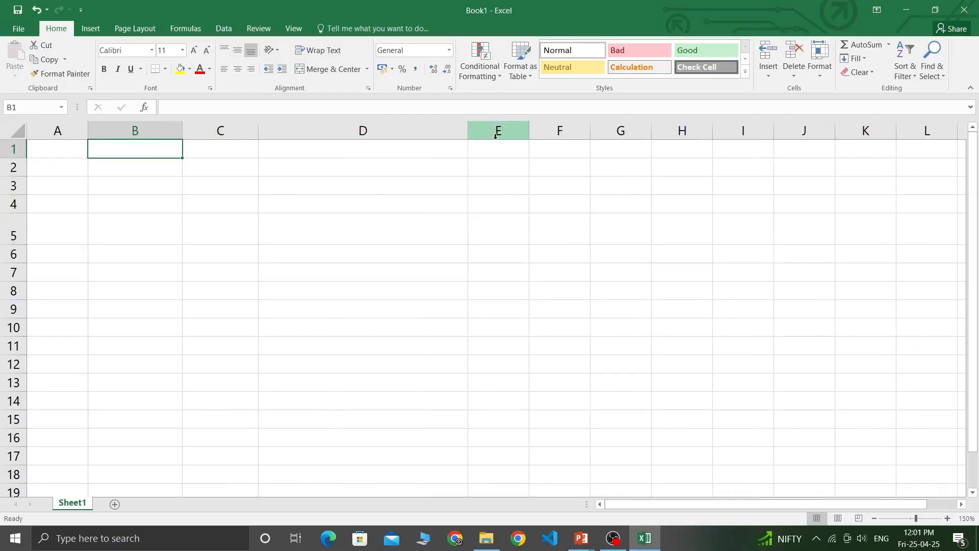
pyautogui.click(464, 129)
pyautogui.moveTo(467, 127); pyautogui.dragTo(340, 133)
# Select ranges A1:A12, B2:J14, B2:G12 and B2:G10.
pyautogui.click(176, 148)
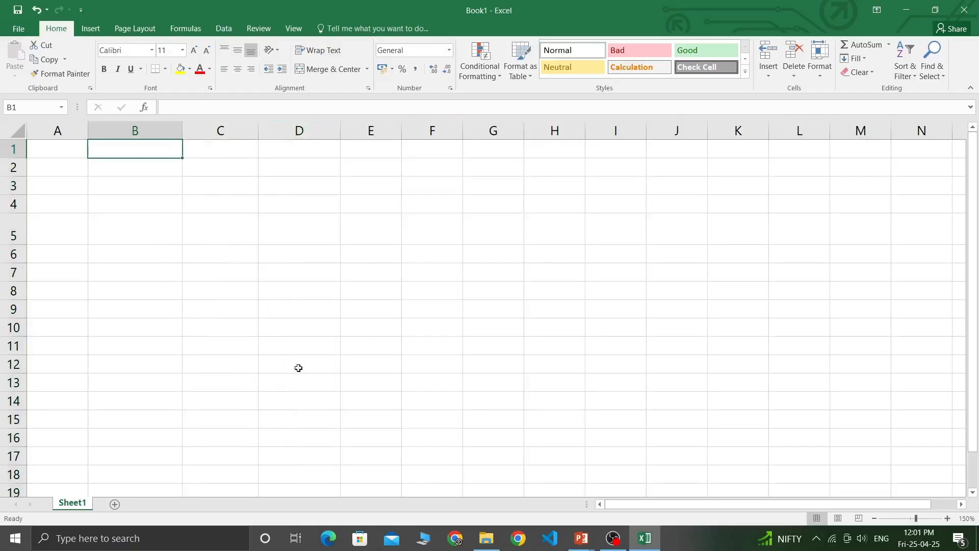
pyautogui.click(76, 181)
pyautogui.moveTo(45, 147); pyautogui.dragTo(55, 368)
pyautogui.moveTo(118, 169); pyautogui.dragTo(651, 395)
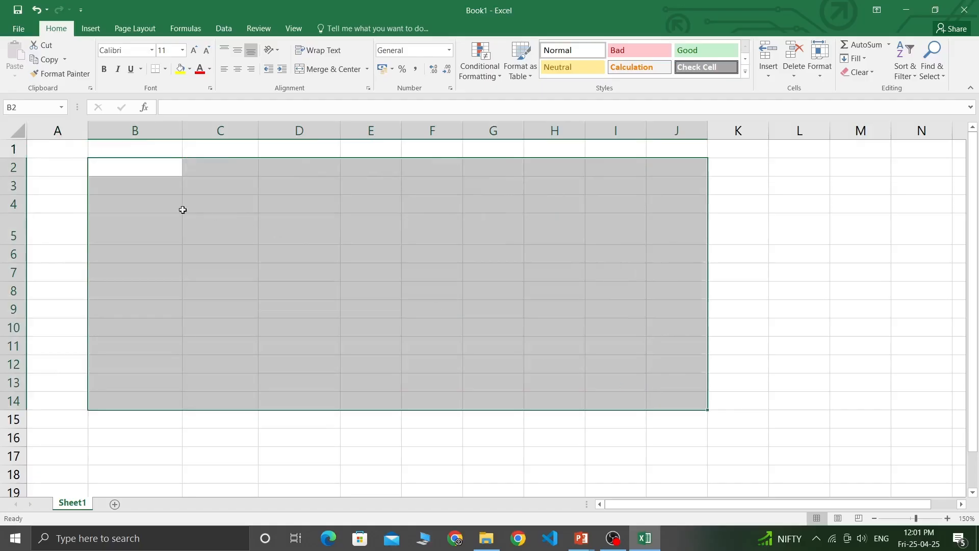
pyautogui.moveTo(105, 168); pyautogui.dragTo(512, 357)
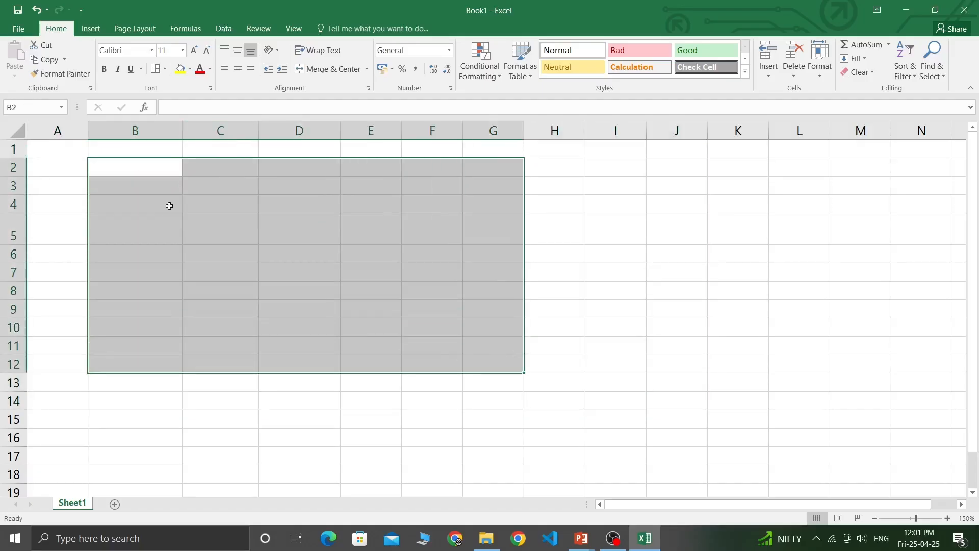
pyautogui.moveTo(131, 166); pyautogui.dragTo(515, 329)
# Move between cells B4, B5, C3 and C5.
pyautogui.click(138, 234)
pyautogui.click(139, 204)
pyautogui.click(153, 217)
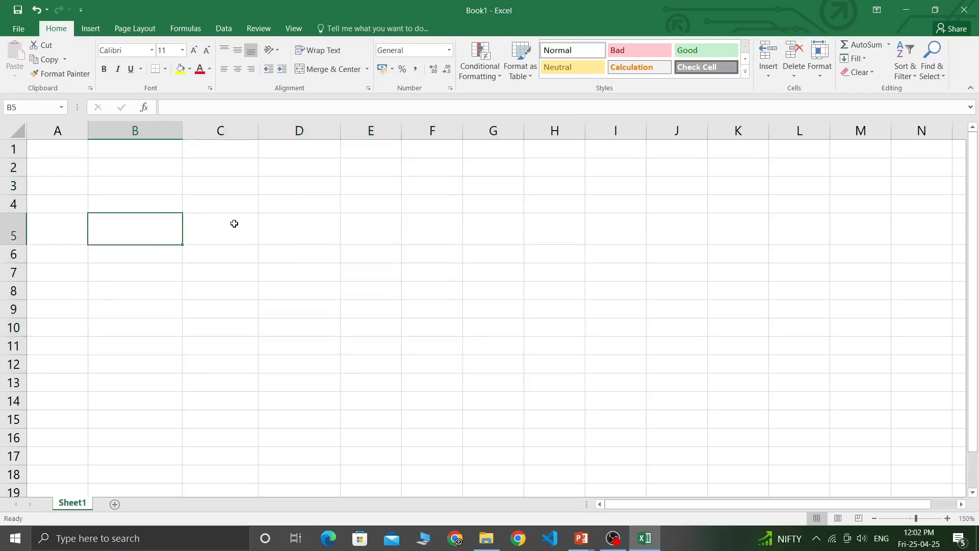
pyautogui.click(233, 220)
pyautogui.click(229, 191)
pyautogui.click(124, 223)
pyautogui.click(205, 229)
# Enter the word CELL in cell B5.
pyautogui.click(127, 236)
pyautogui.write('CELL')
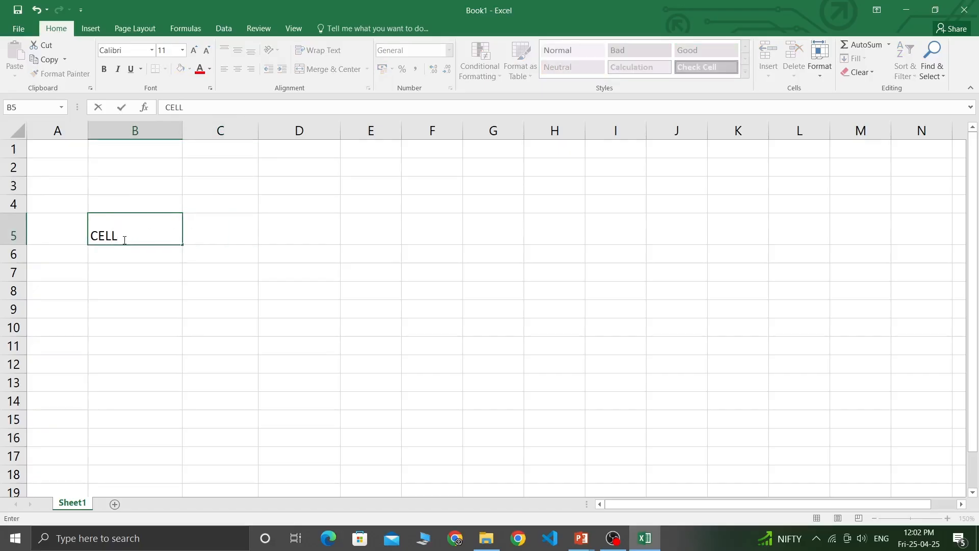
pyautogui.click(124, 255)
pyautogui.click(133, 236)
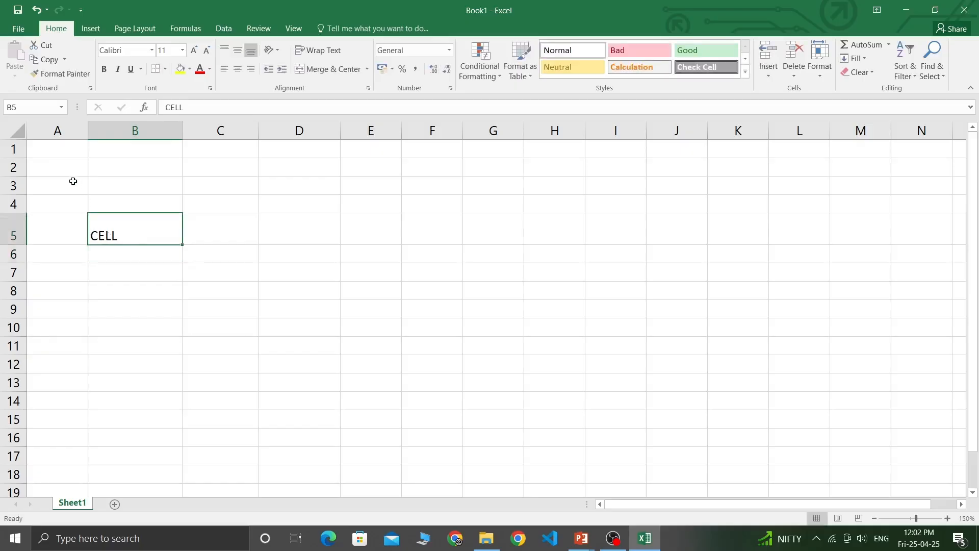
# Select large blocks from A1 to about G12, then return to B5.
pyautogui.moveTo(72, 167); pyautogui.dragTo(465, 365)
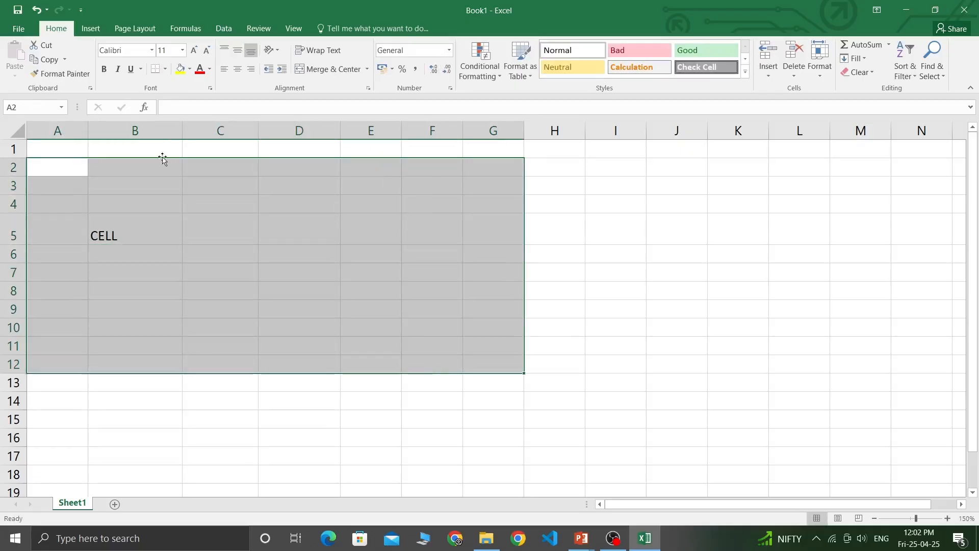
pyautogui.moveTo(77, 149); pyautogui.dragTo(627, 474)
pyautogui.moveTo(806, 508); pyautogui.dragTo(746, 508)
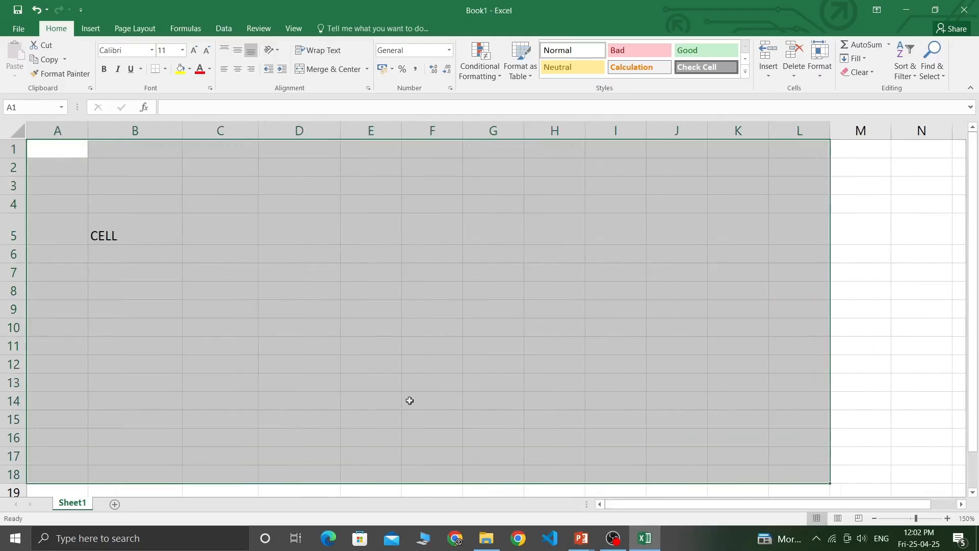
pyautogui.click(245, 297)
pyautogui.moveTo(49, 151); pyautogui.dragTo(680, 455)
pyautogui.click(112, 218)
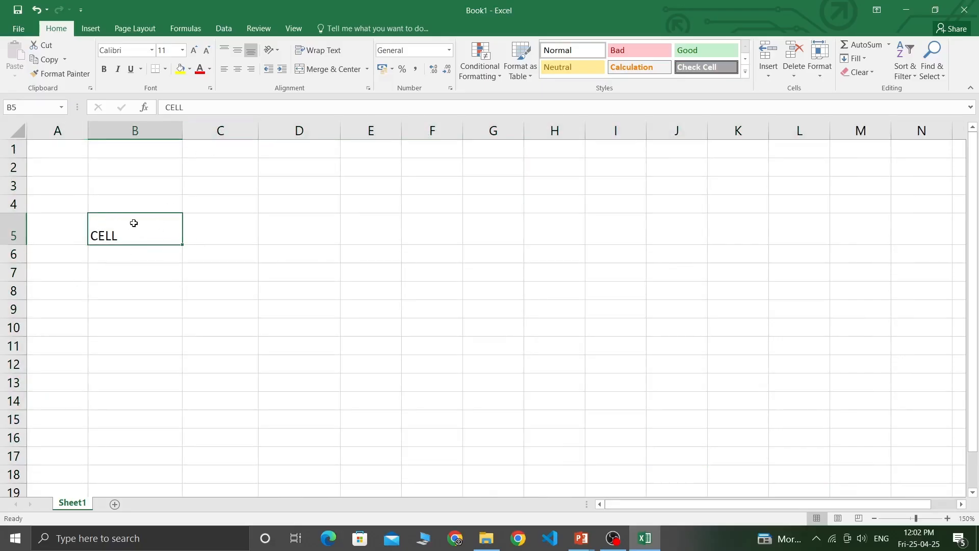
# Open B5 for editing, leave it unchanged, and check nearby cells C4, C5 and C8.
pyautogui.click(153, 290)
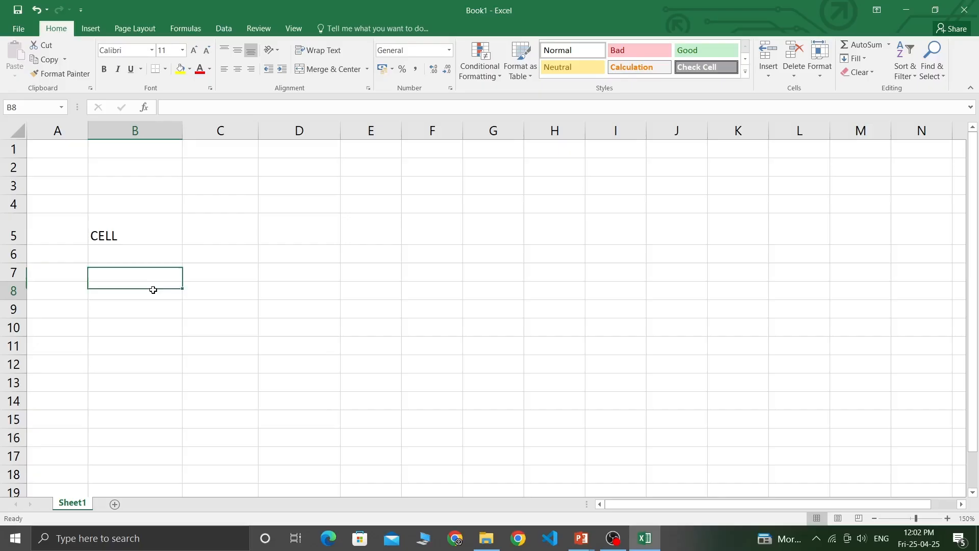
pyautogui.click(113, 232)
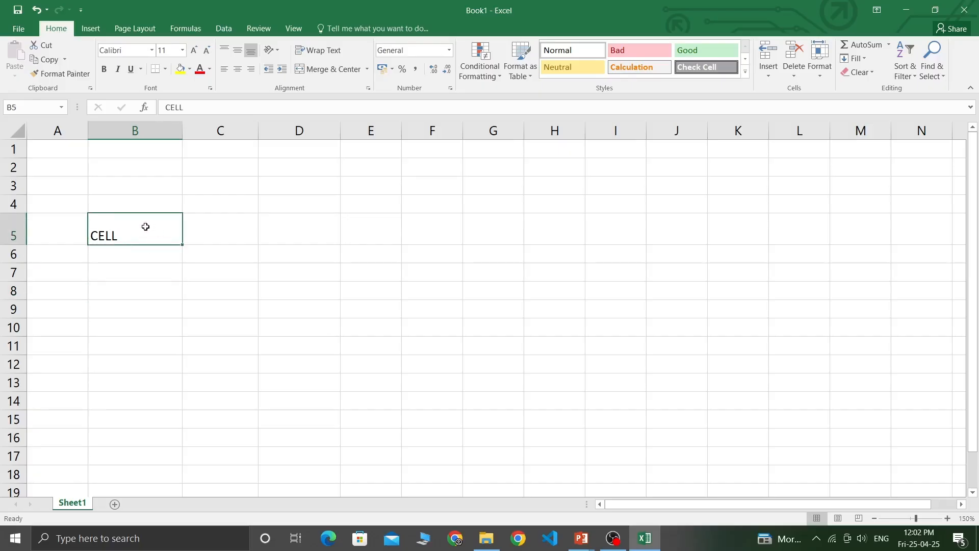
pyautogui.doubleClick(135, 236)
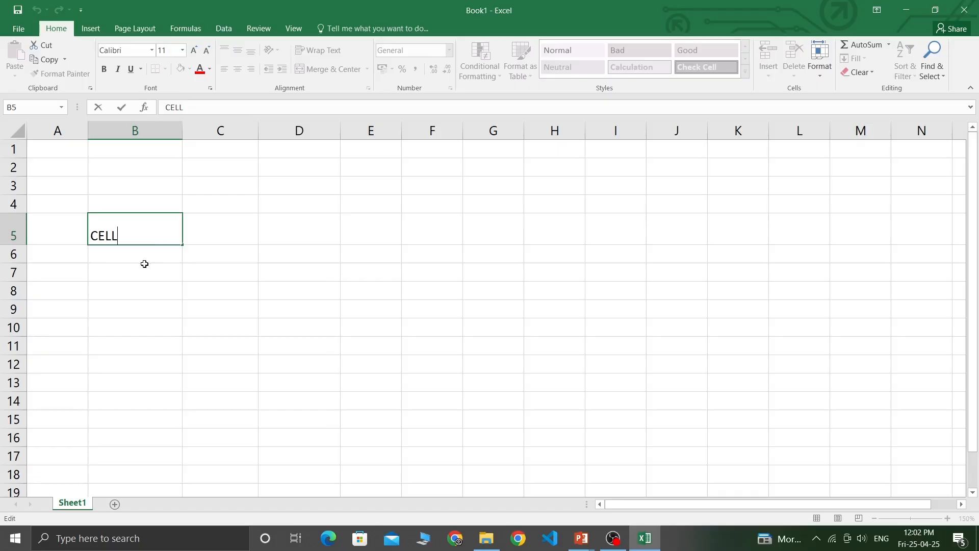
pyautogui.click(144, 265)
pyautogui.click(140, 230)
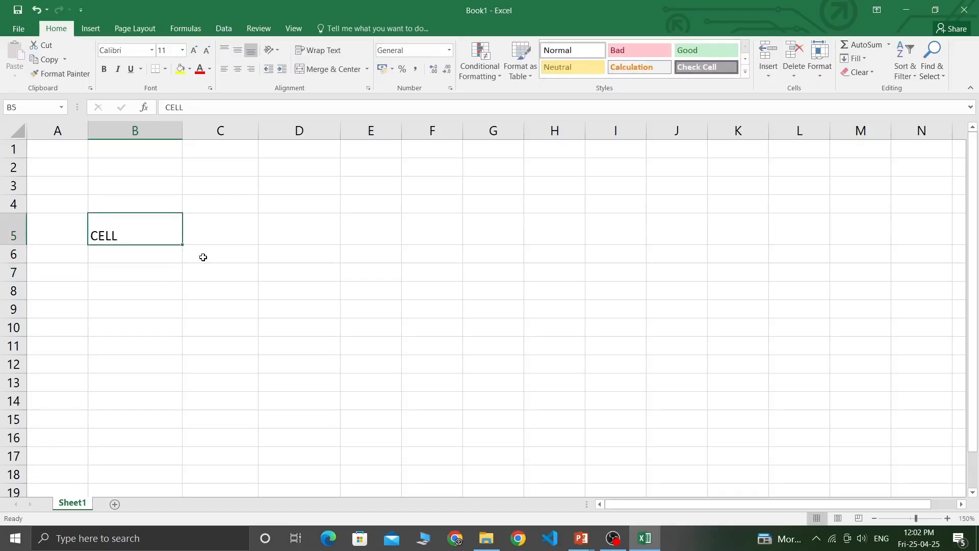
pyautogui.click(218, 230)
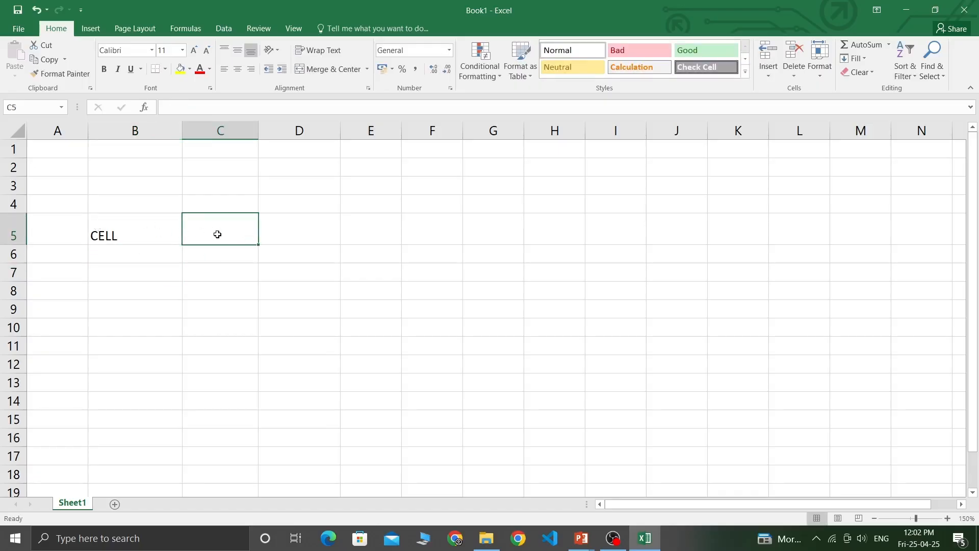
pyautogui.click(237, 298)
pyautogui.click(236, 206)
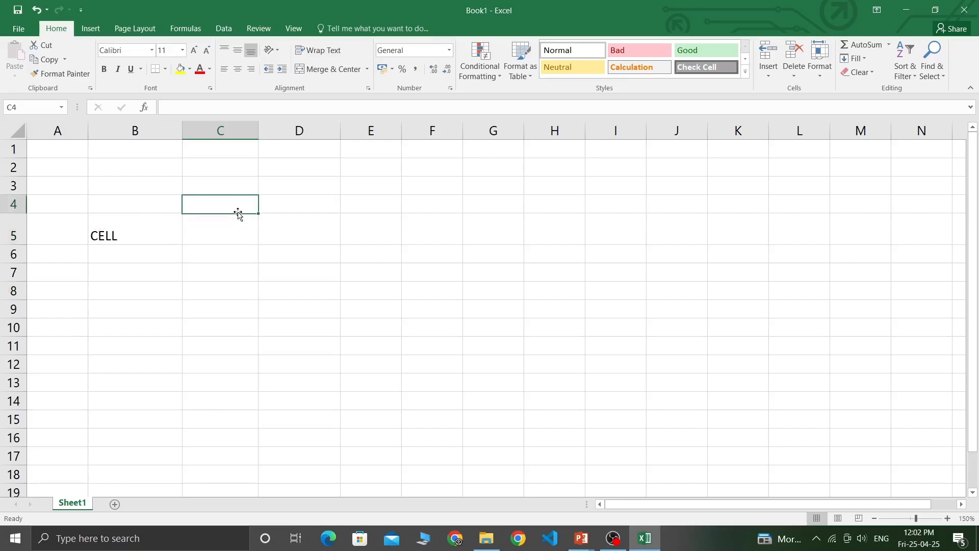
pyautogui.click(235, 225)
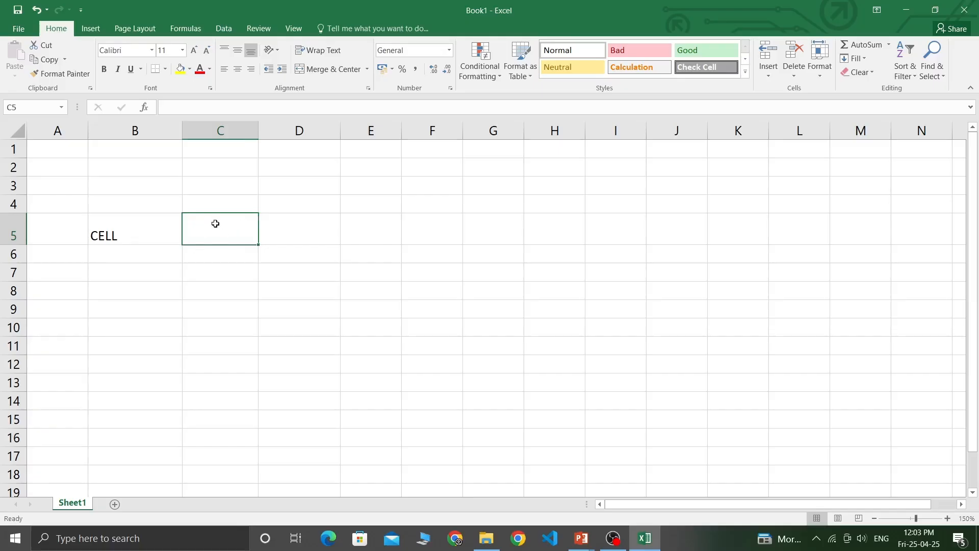
pyautogui.click(123, 227)
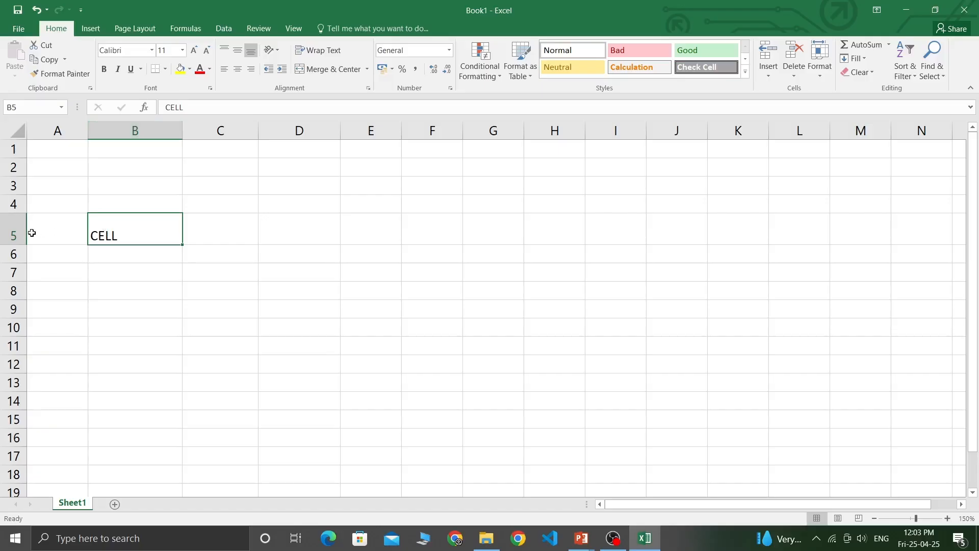
# Append (B5) so cell B5 reads CELL(B5).
pyautogui.doubleClick(126, 232)
pyautogui.write('(')
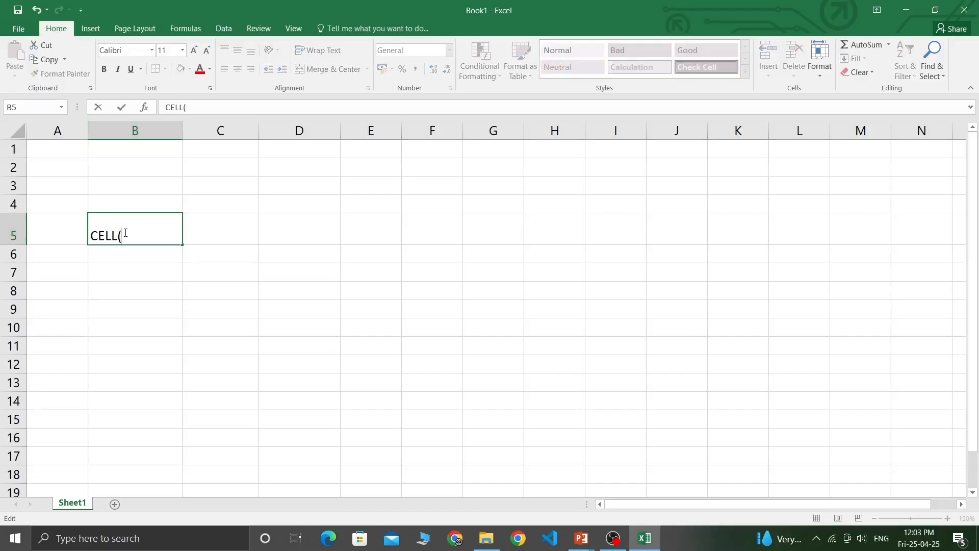
pyautogui.write('B5)')
pyautogui.click(284, 234)
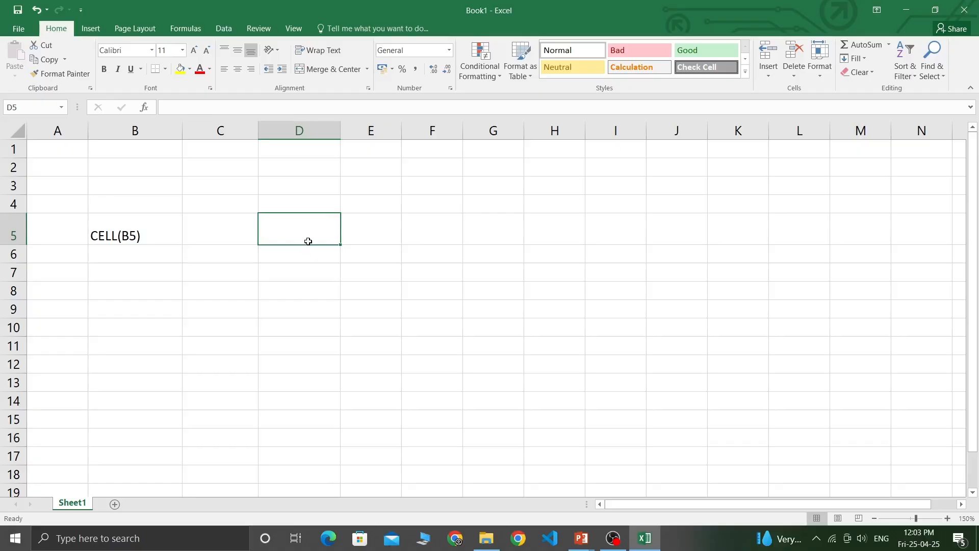
# Enter the text D5 in cell D5 and check it against C5.
pyautogui.write('D')
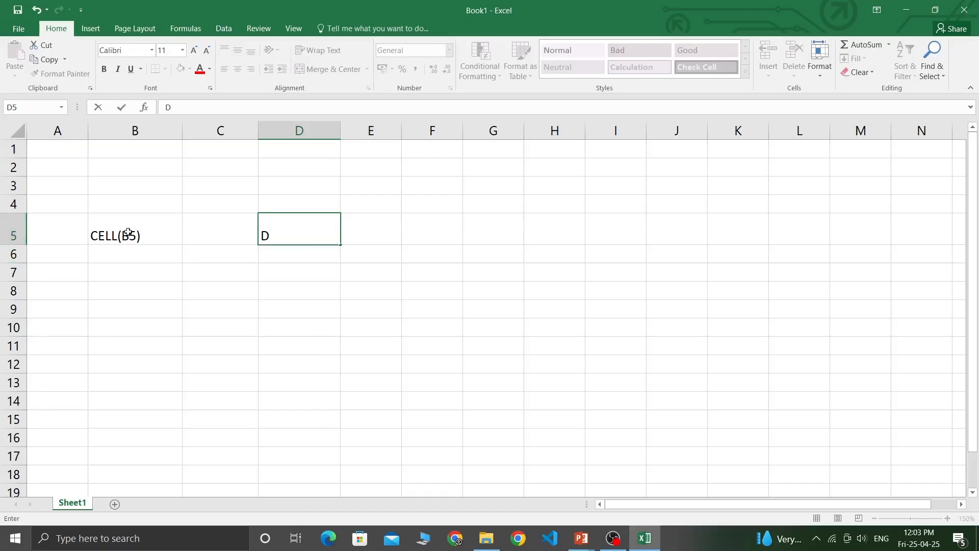
pyautogui.write('5')
pyautogui.click(284, 250)
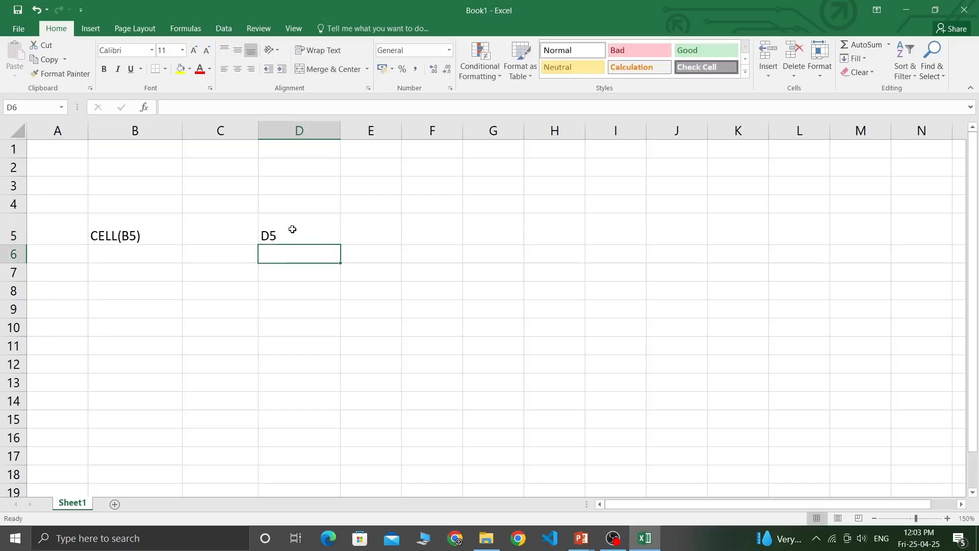
pyautogui.click(292, 229)
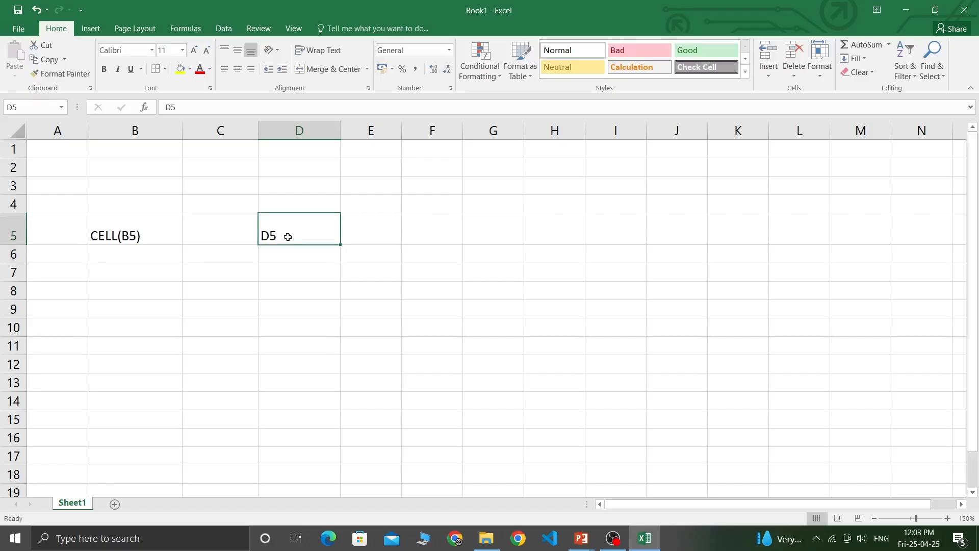
pyautogui.click(236, 222)
pyautogui.click(283, 222)
pyautogui.click(192, 224)
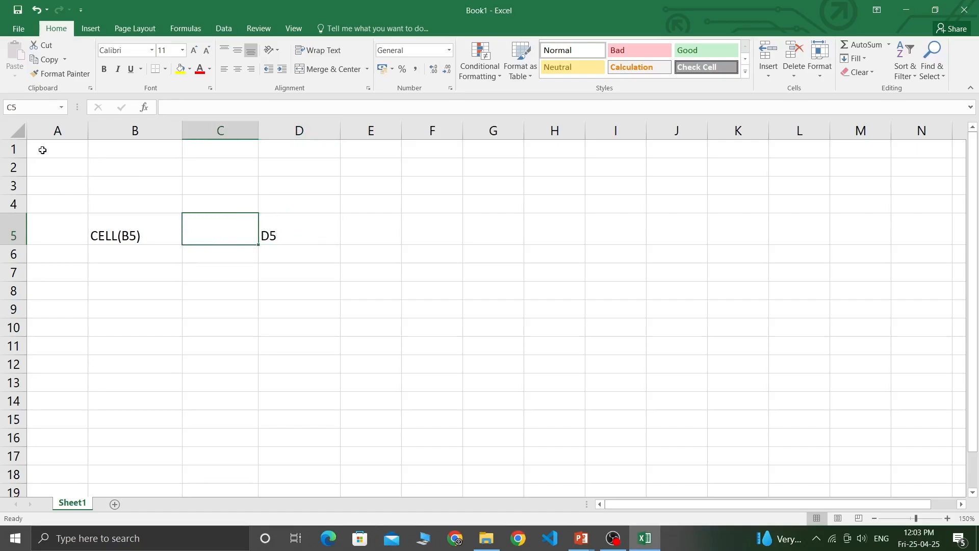
pyautogui.moveTo(42, 150); pyautogui.dragTo(847, 402)
pyautogui.click(275, 232)
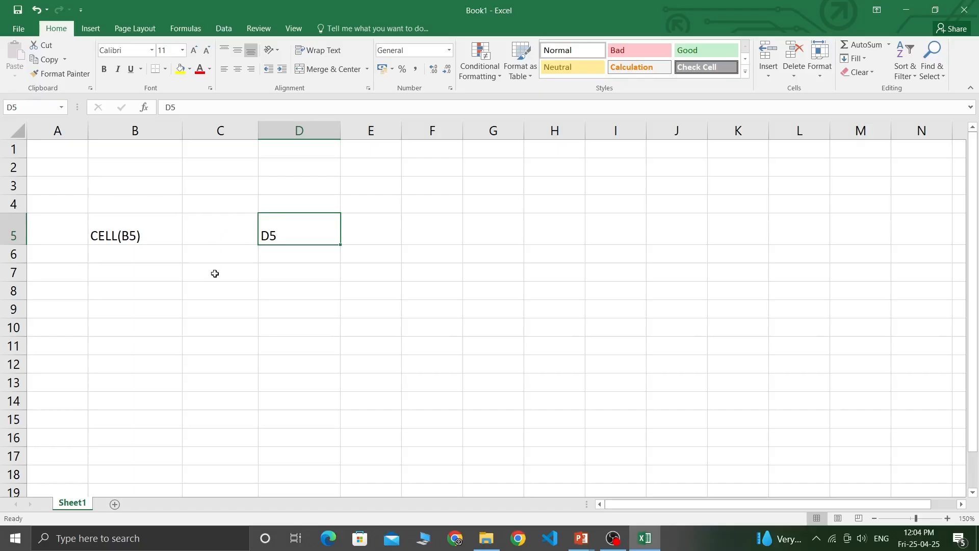
pyautogui.click(216, 275)
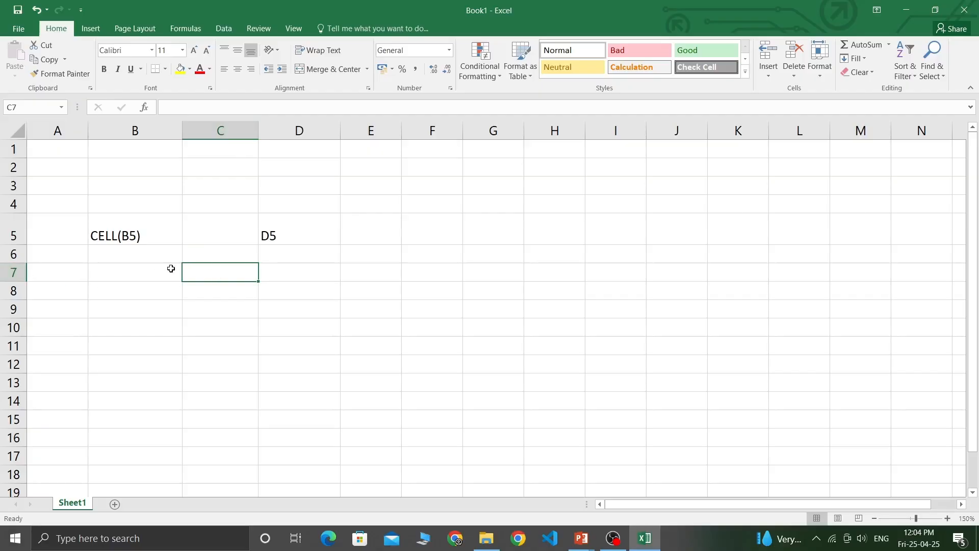
pyautogui.click(20, 105)
pyautogui.click(46, 106)
pyautogui.click(169, 104)
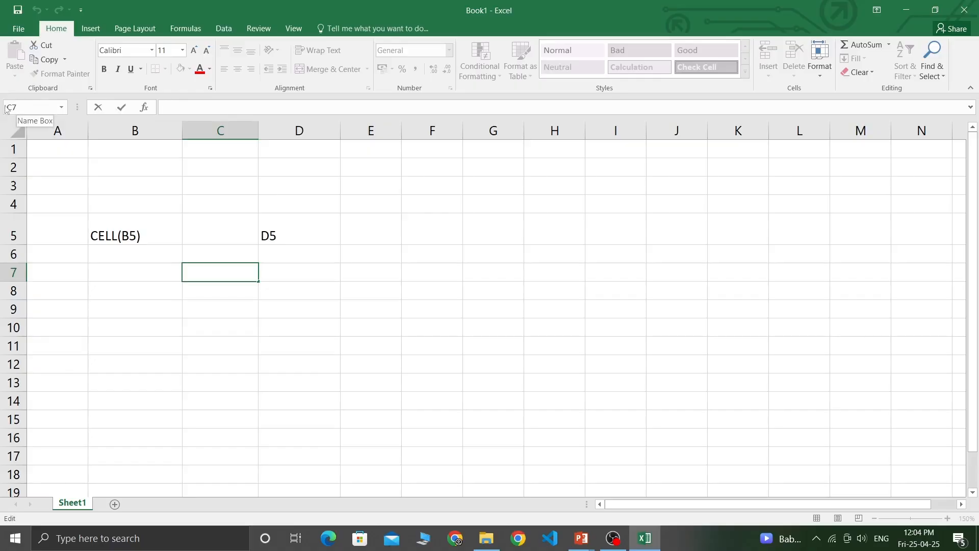
pyautogui.click(307, 258)
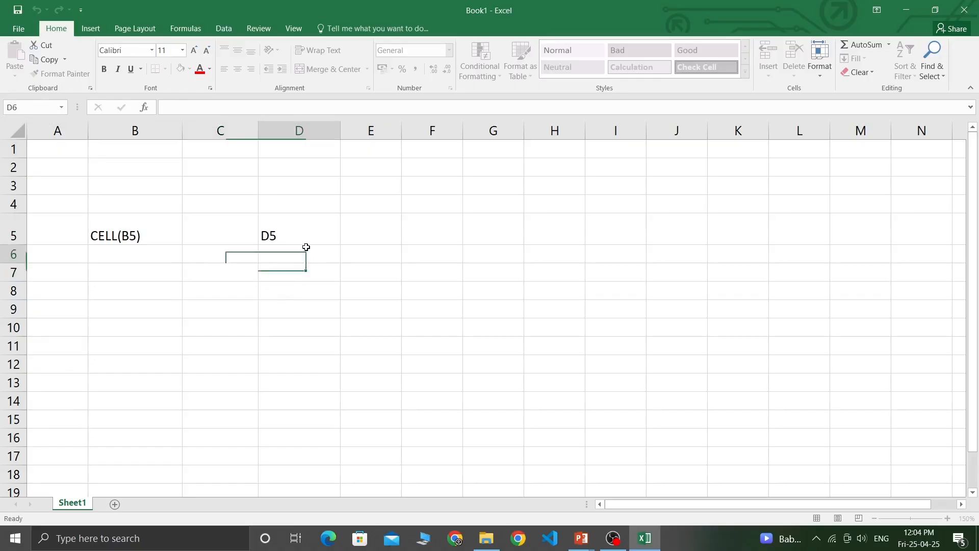
pyautogui.click(208, 259)
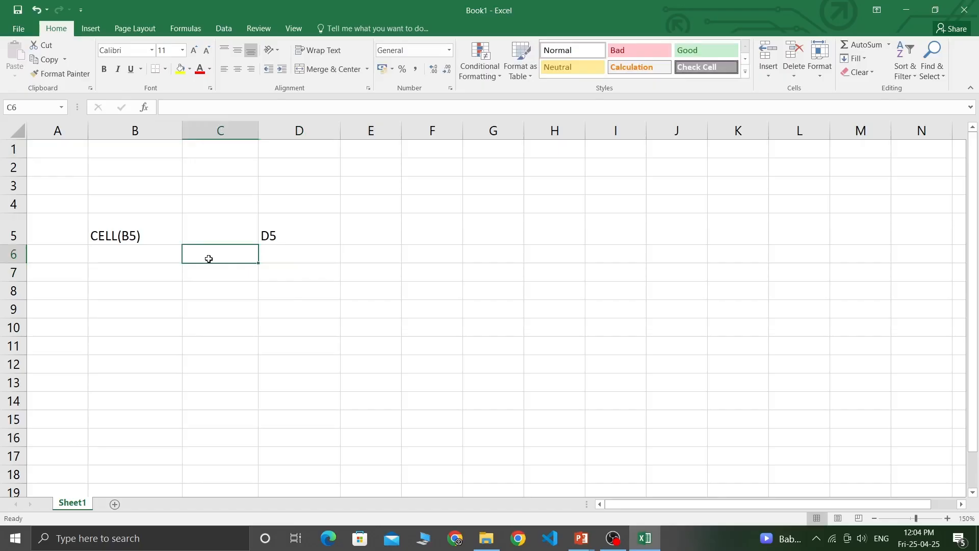
pyautogui.click(153, 278)
pyautogui.click(199, 278)
pyautogui.click(135, 279)
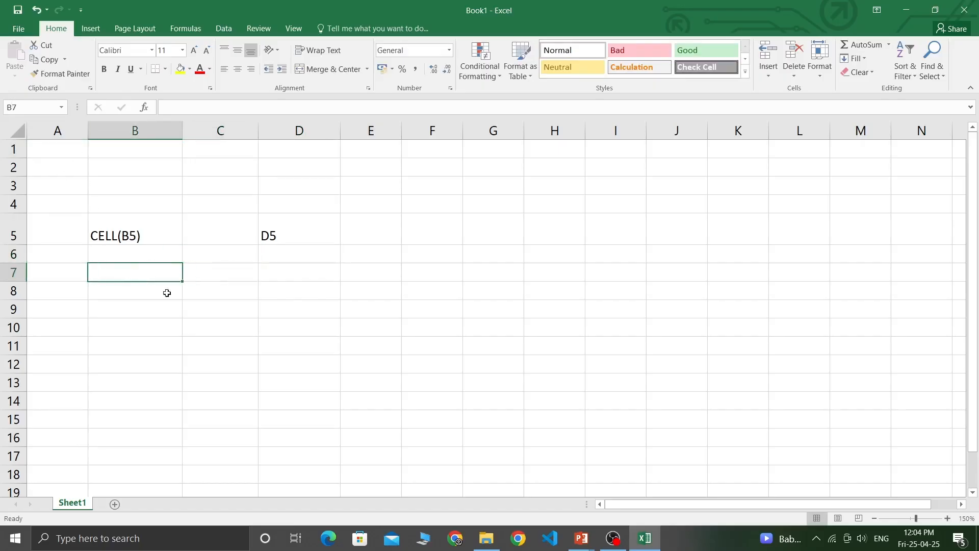
pyautogui.click(309, 186)
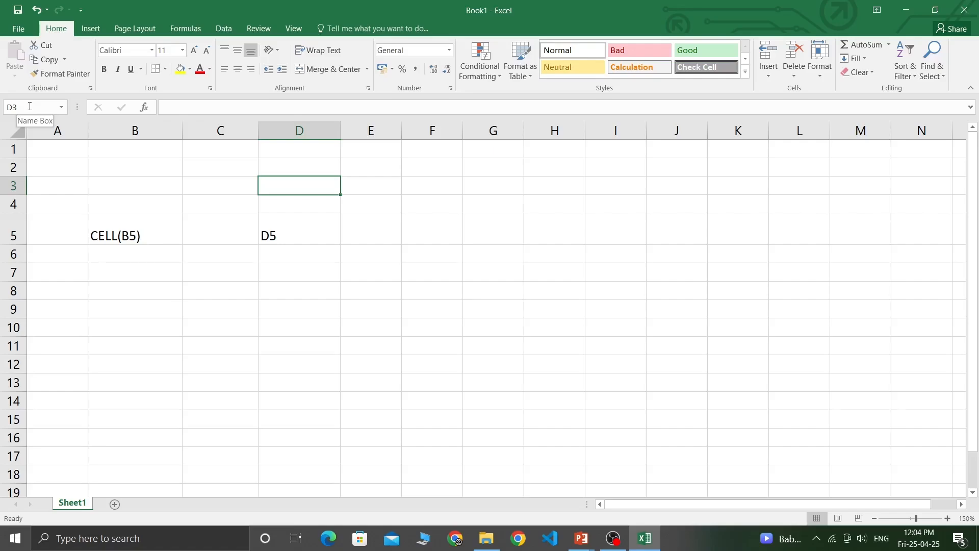
# Clear the CELL(B5) and D5 entries by deleting the contents of A3:D5.
pyautogui.moveTo(57, 188); pyautogui.dragTo(328, 239)
pyautogui.press('Delete')
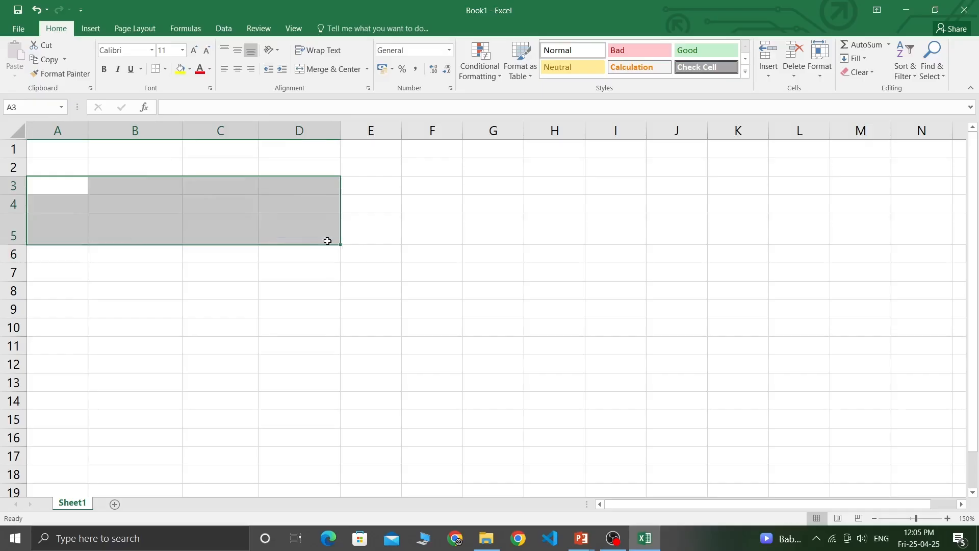
pyautogui.click(194, 206)
# Mark out B3:E7 as the table area and return to cell B3.
pyautogui.click(141, 183)
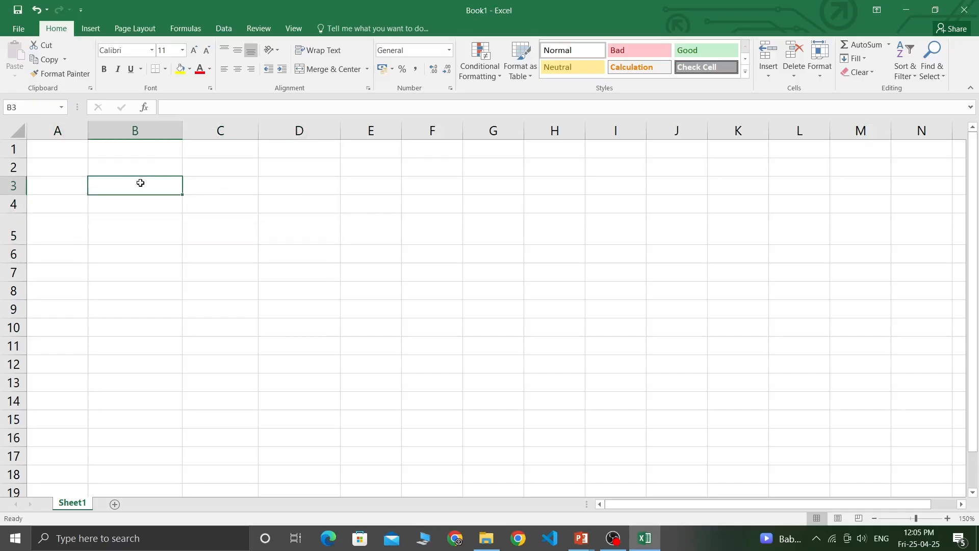
pyautogui.moveTo(142, 183); pyautogui.dragTo(345, 265)
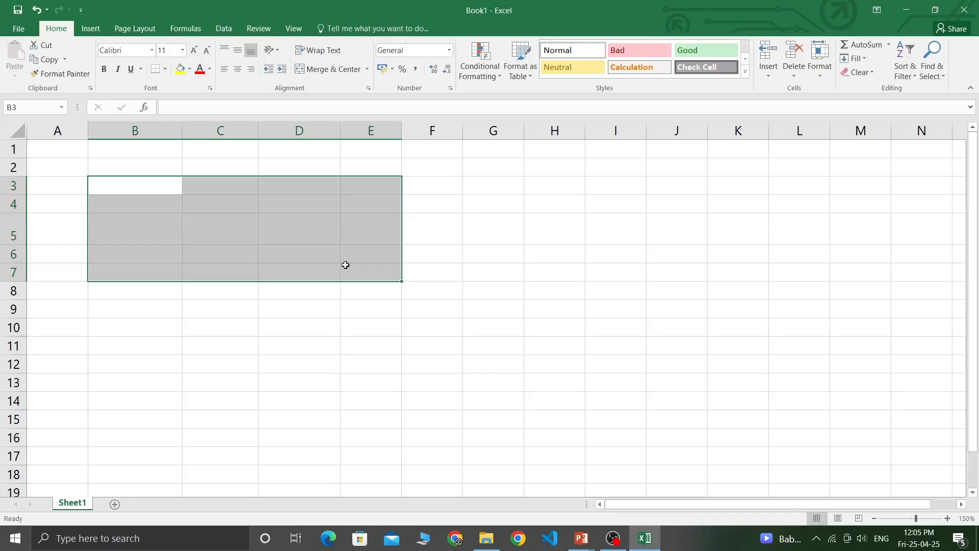
pyautogui.click(166, 190)
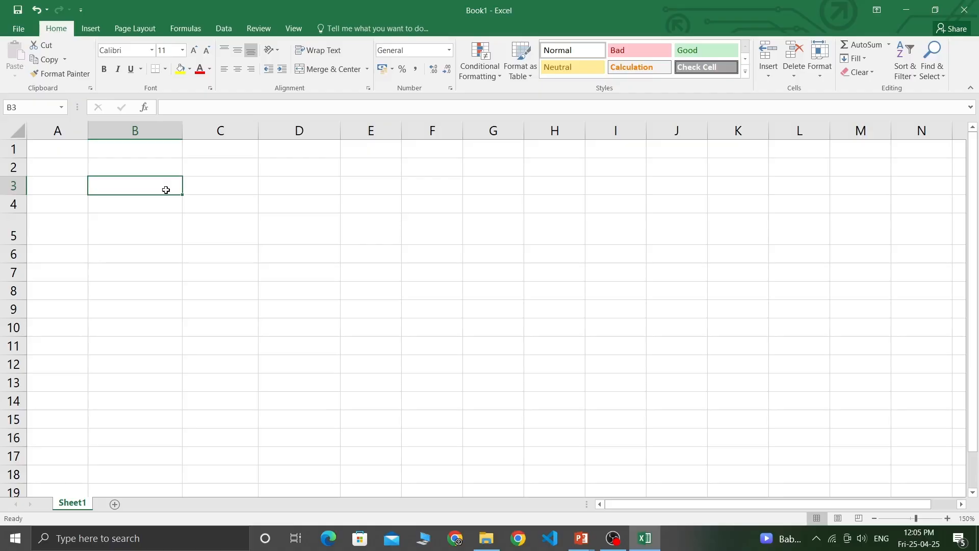
# Enter the headings NAME in B3 and CITY in C3.
pyautogui.write('NAME')
pyautogui.press('Tab')
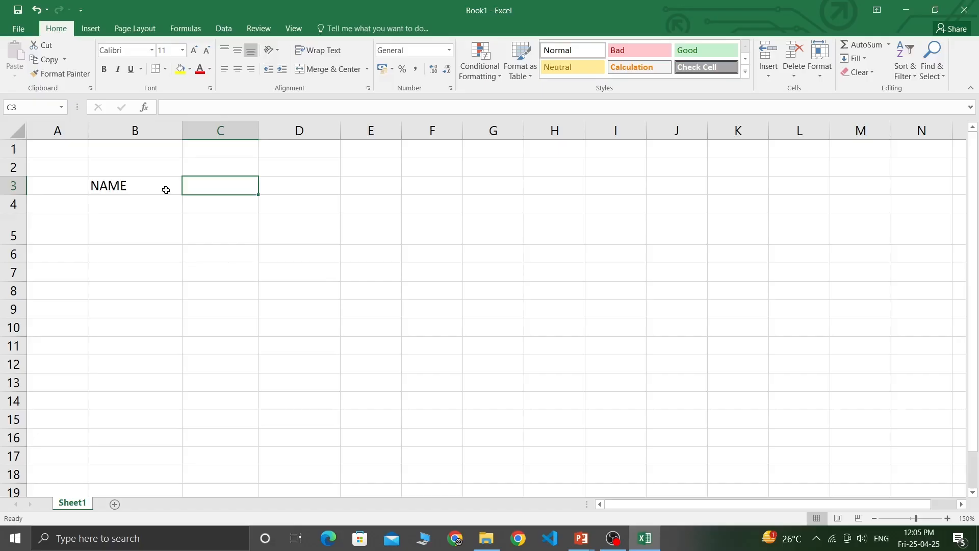
pyautogui.write('CIT')
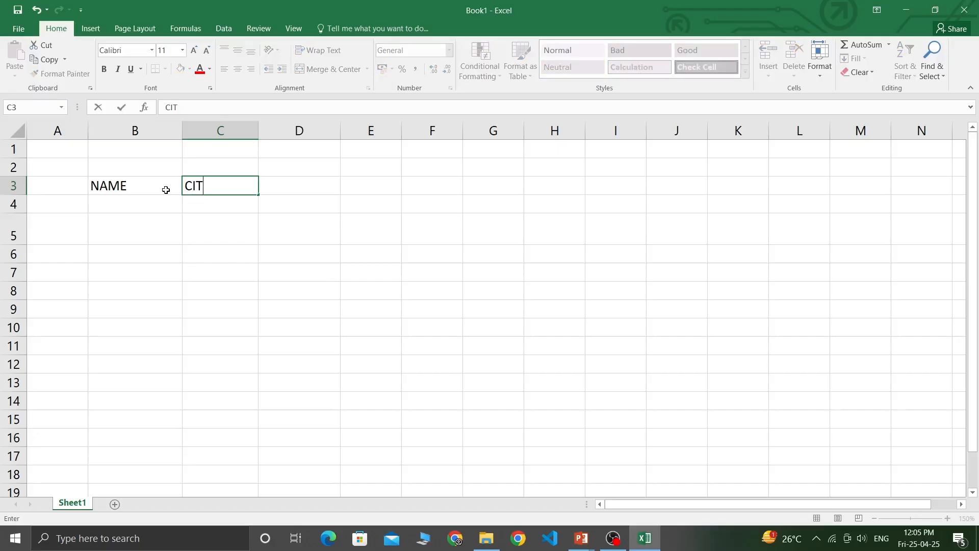
pyautogui.write('Y')
pyautogui.click(166, 190)
pyautogui.click(227, 184)
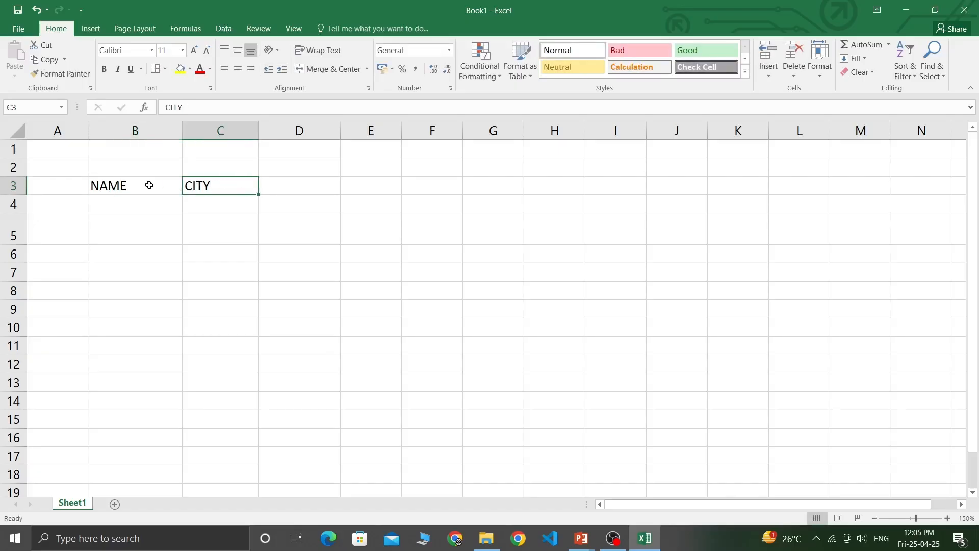
pyautogui.click(150, 185)
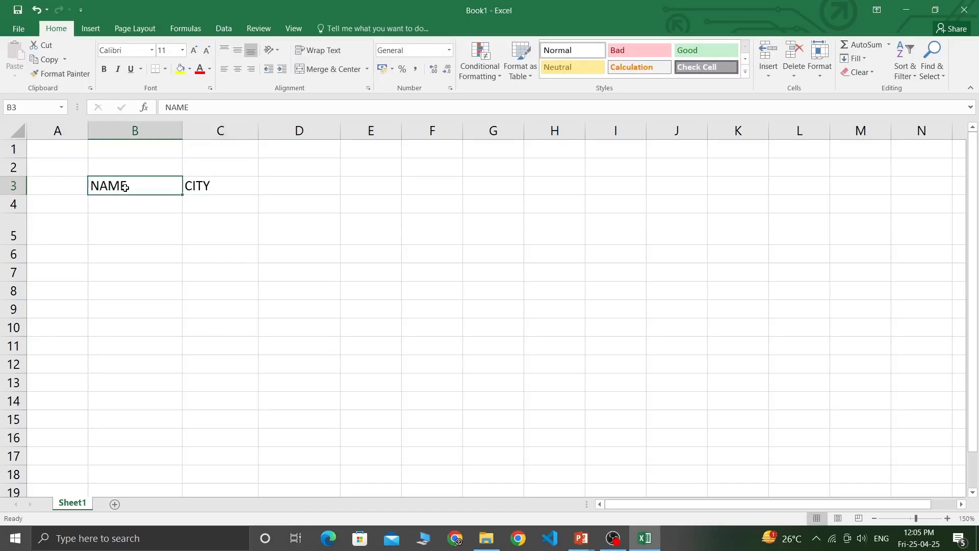
pyautogui.click(222, 187)
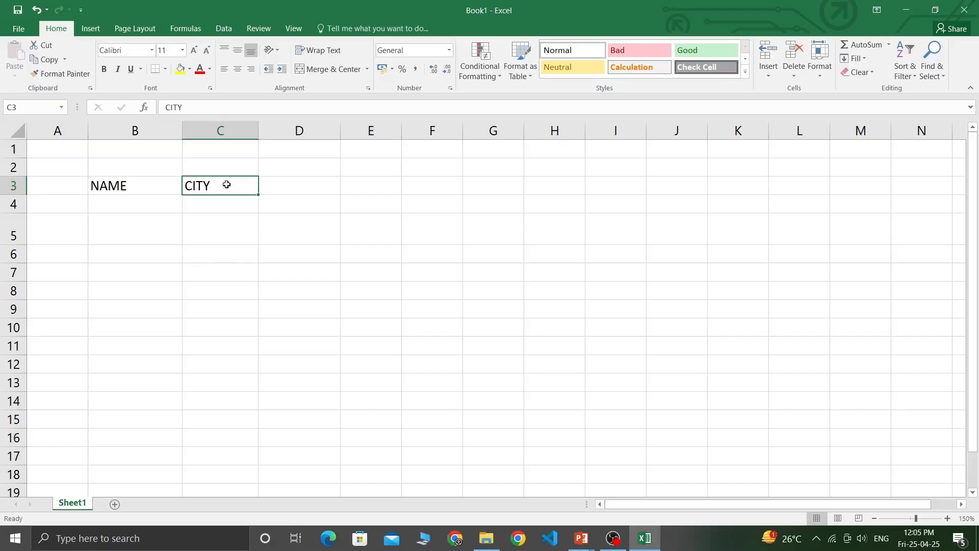
# Add the AGE heading in D3 and move to B4 for the first record.
pyautogui.press('Right')
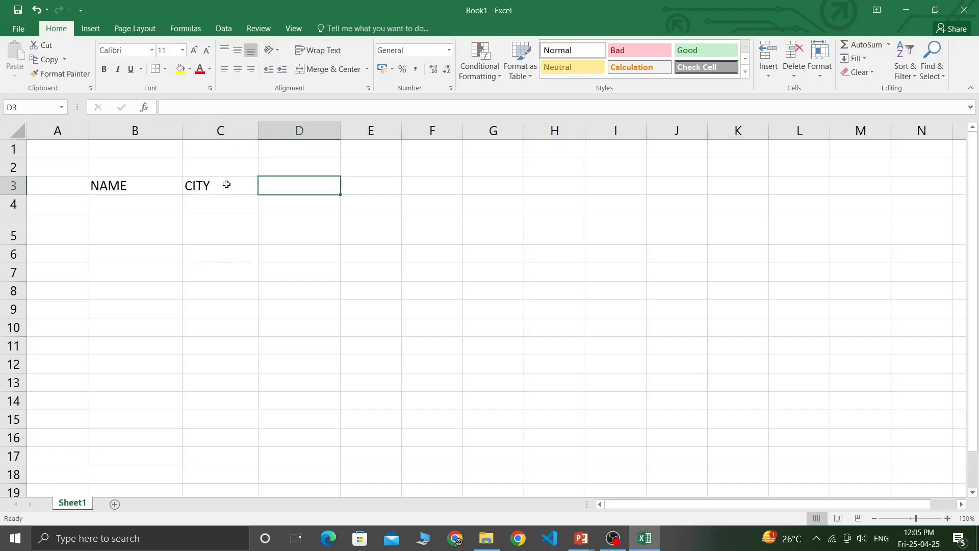
pyautogui.write('AGE')
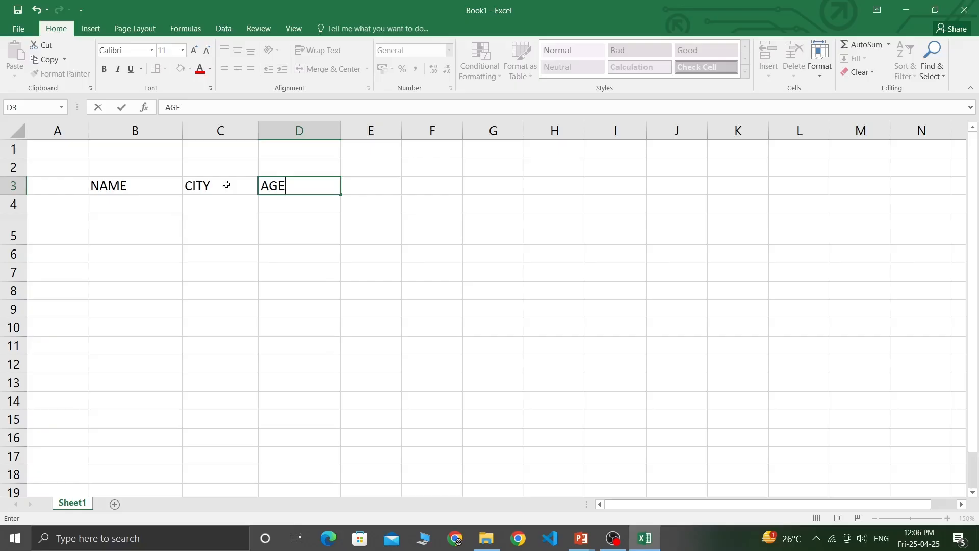
pyautogui.press('Return')
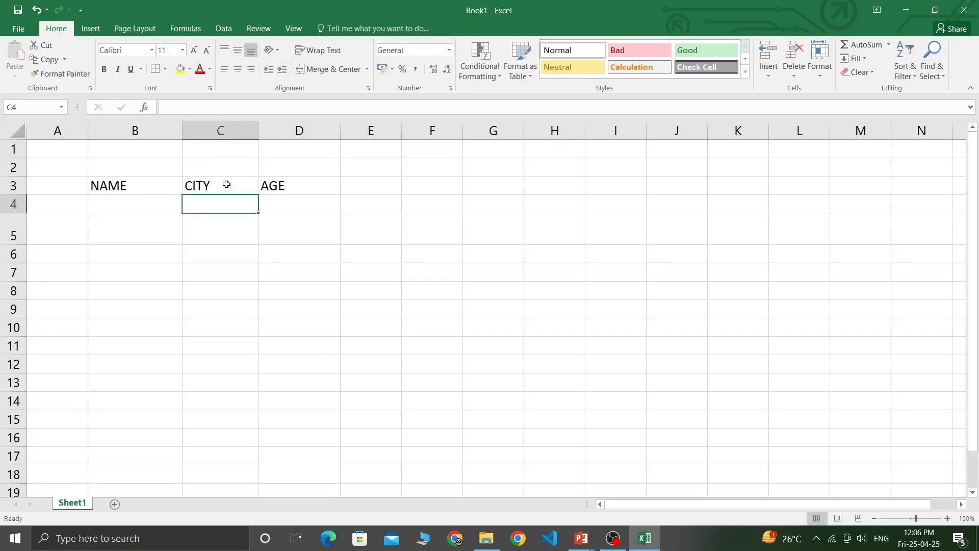
pyautogui.press('Left')
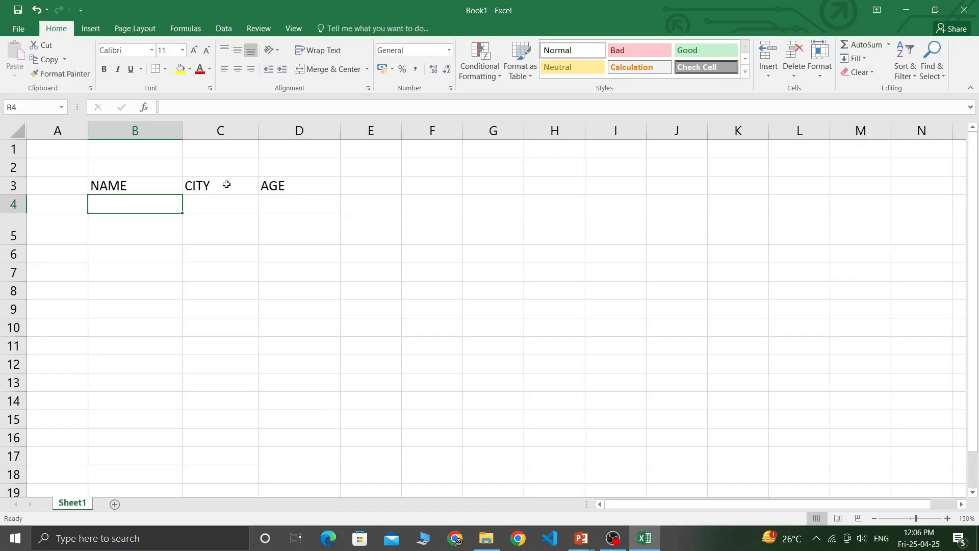
# Fill row 4 with the first student's name, city NALBARI and age 12.
pyautogui.write('BHARGAB')
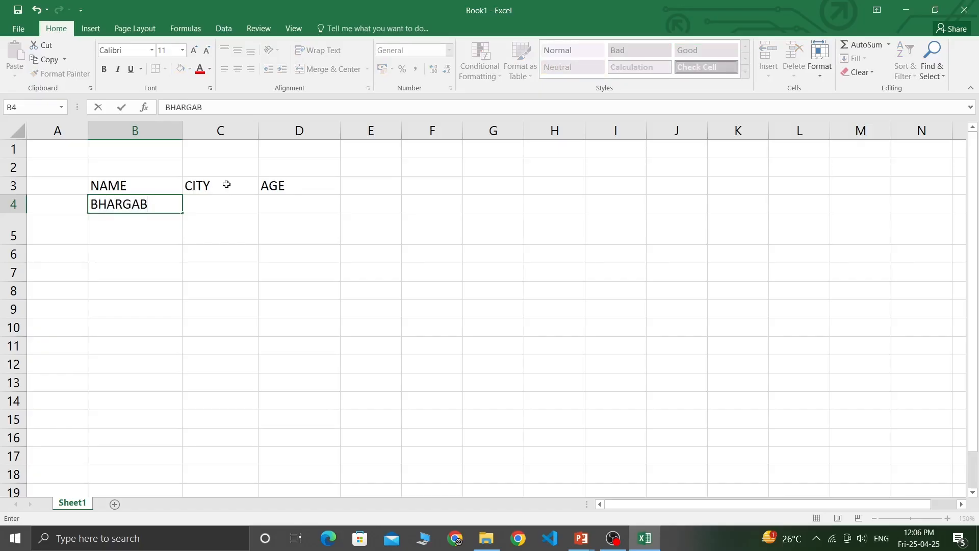
pyautogui.press('Tab')
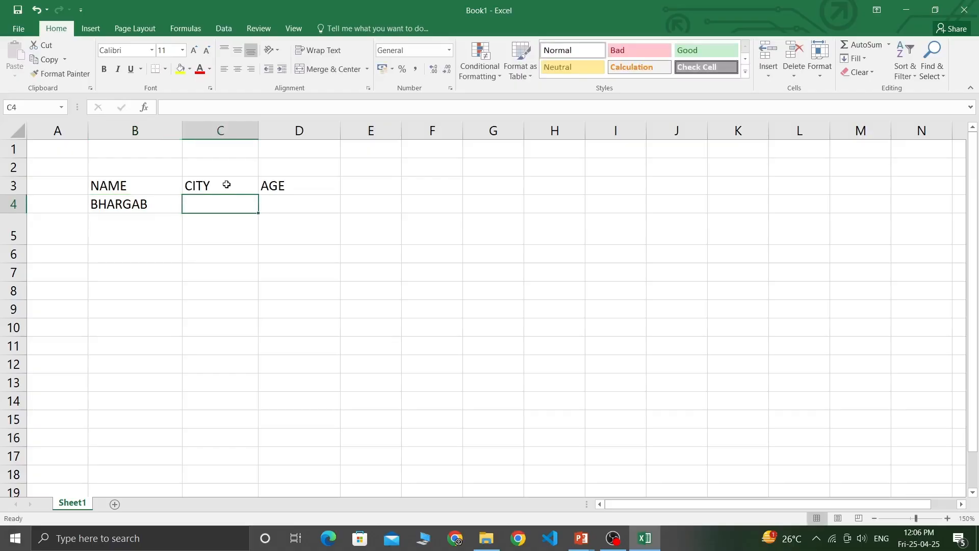
pyautogui.write('NALBARI')
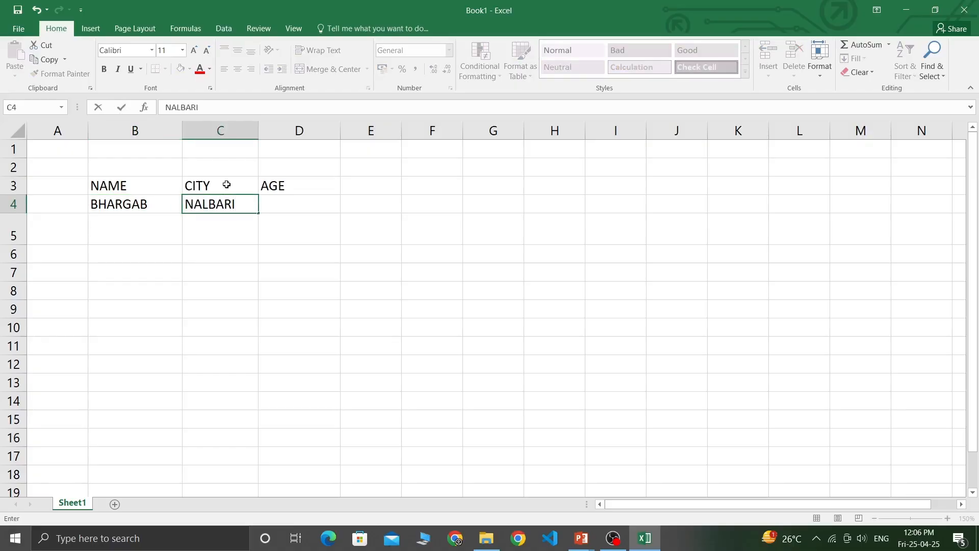
pyautogui.press('Tab')
pyautogui.write('12')
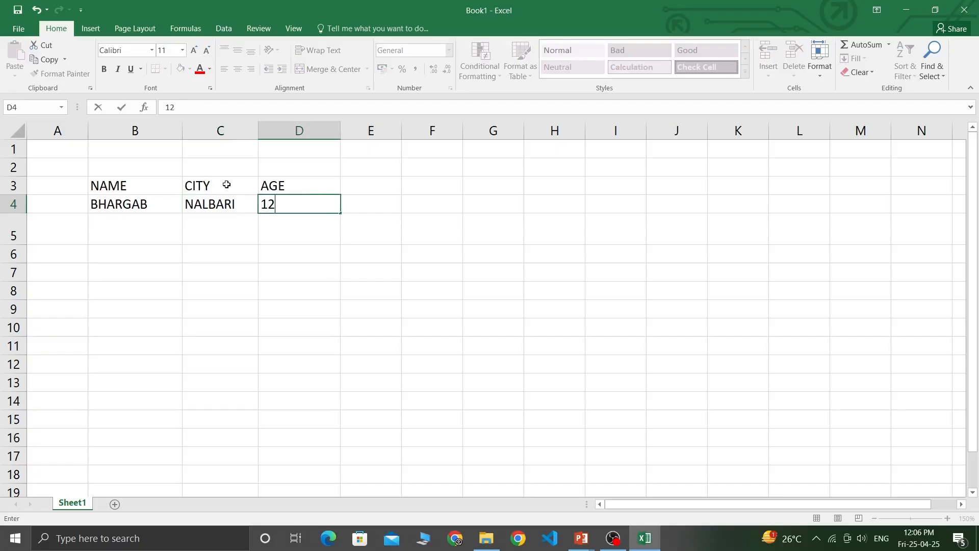
pyautogui.press('Return')
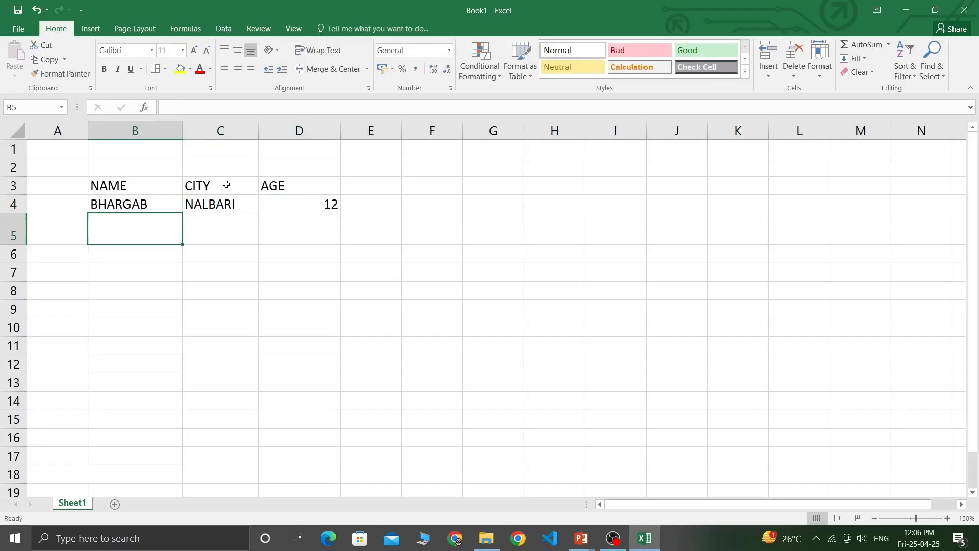
# Fill row 5 with the second student's name, city NALBARI and age 13.
pyautogui.write('MADHURJYA')
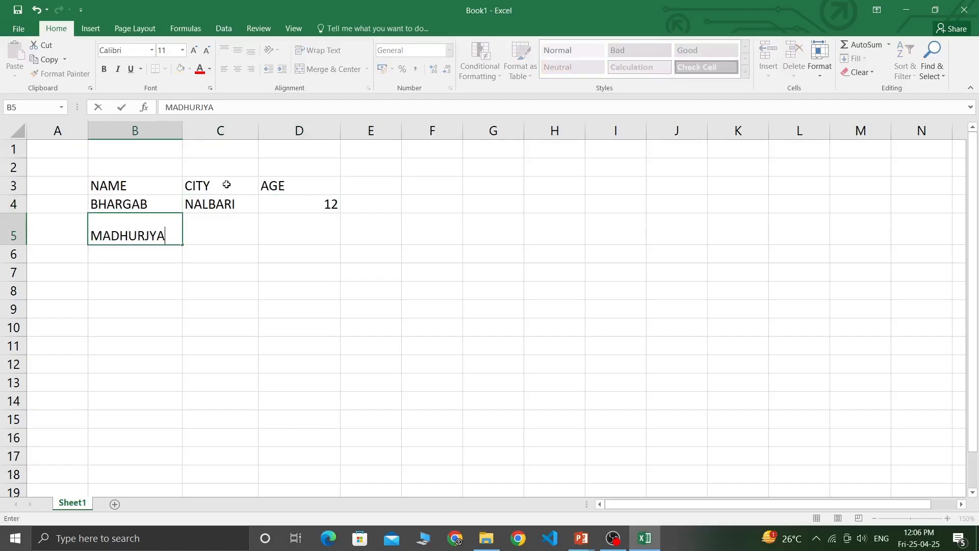
pyautogui.press('Tab')
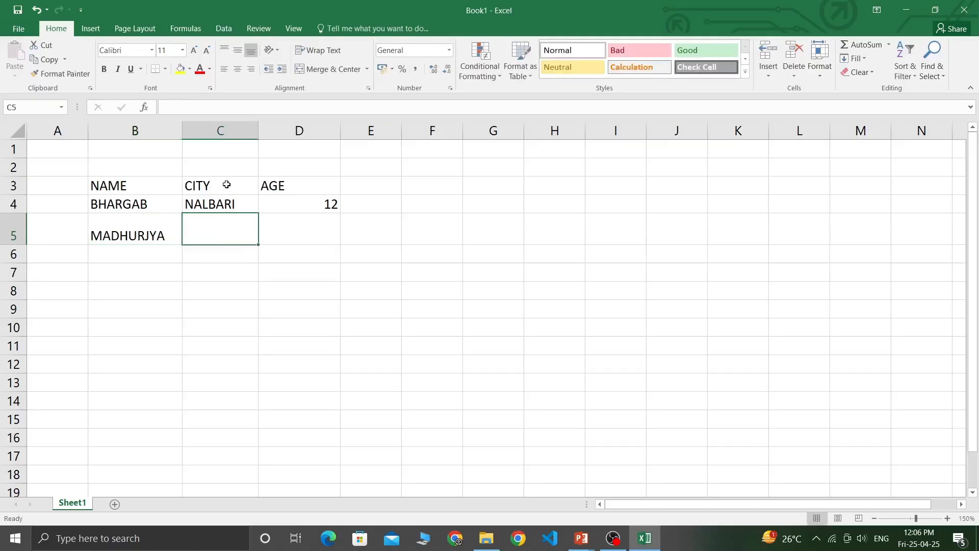
pyautogui.write('NALBARI')
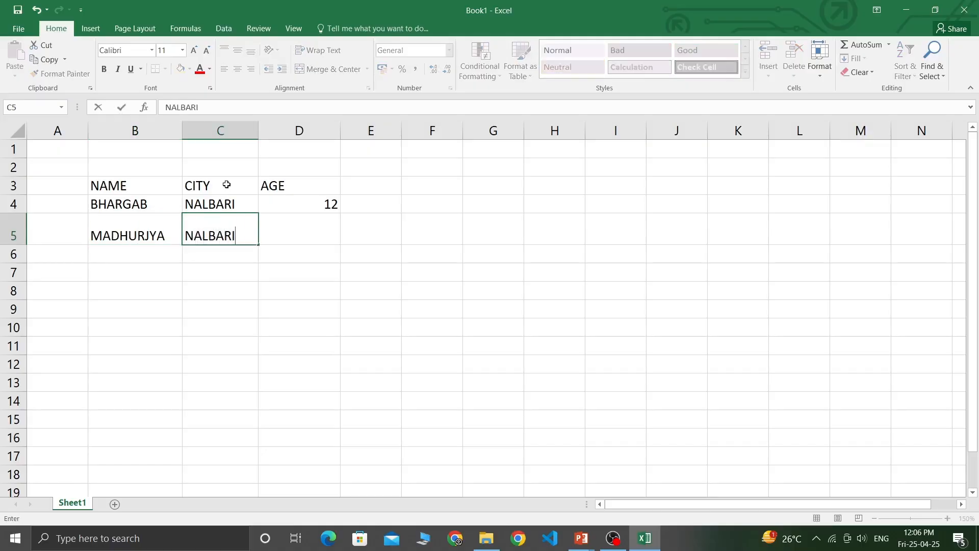
pyautogui.press('Tab')
pyautogui.write('13')
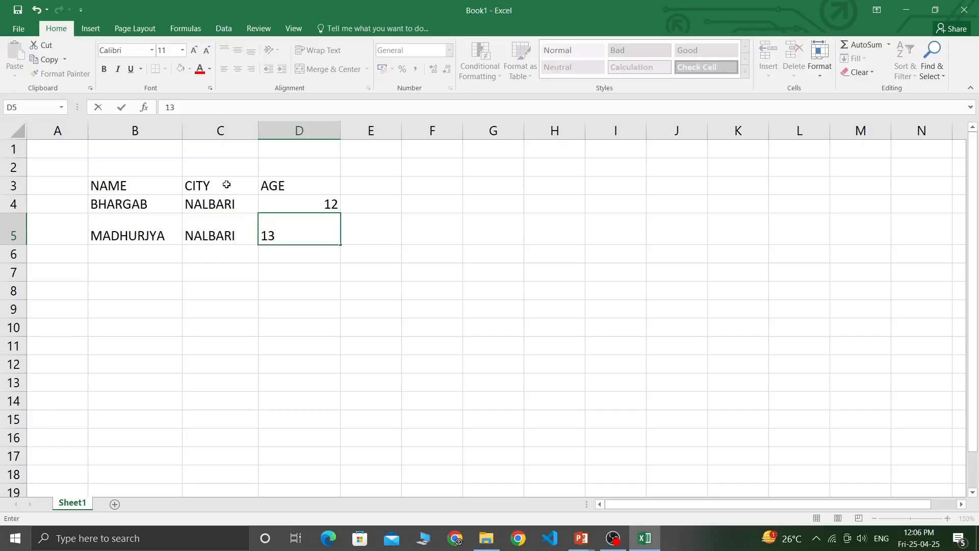
pyautogui.press('Return')
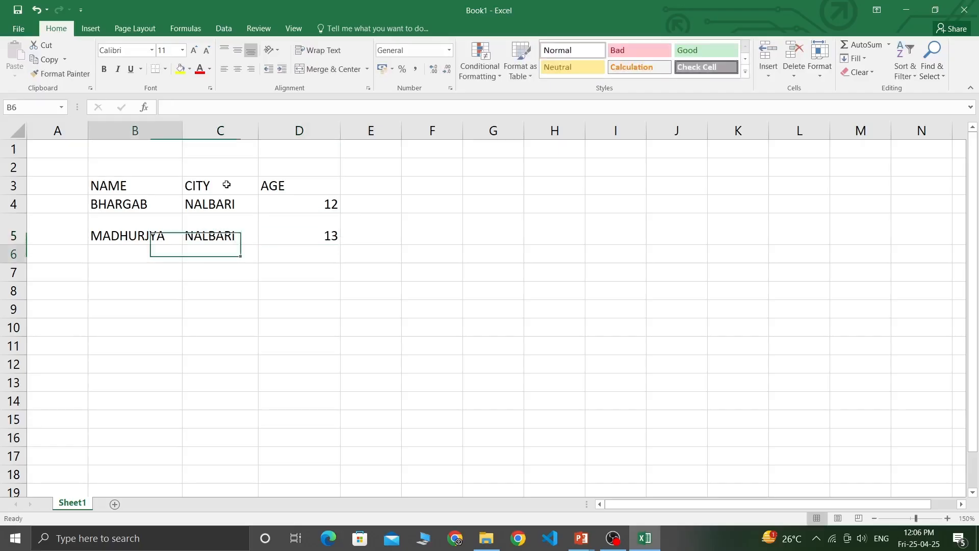
# Enter the third student's name, city NALBARI and age 20 in row 6.
pyautogui.write('DIPANKAR')
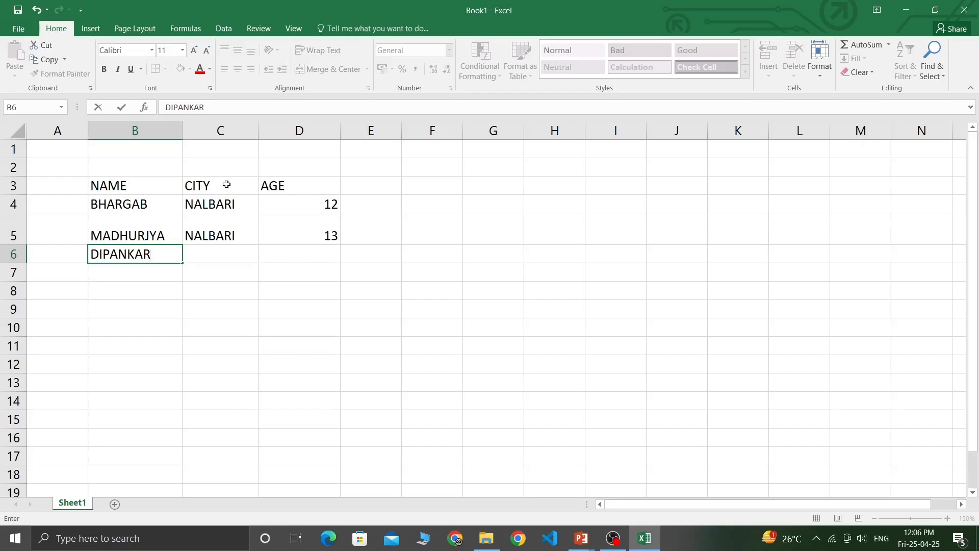
pyautogui.press('Tab')
pyautogui.write('NALBARI')
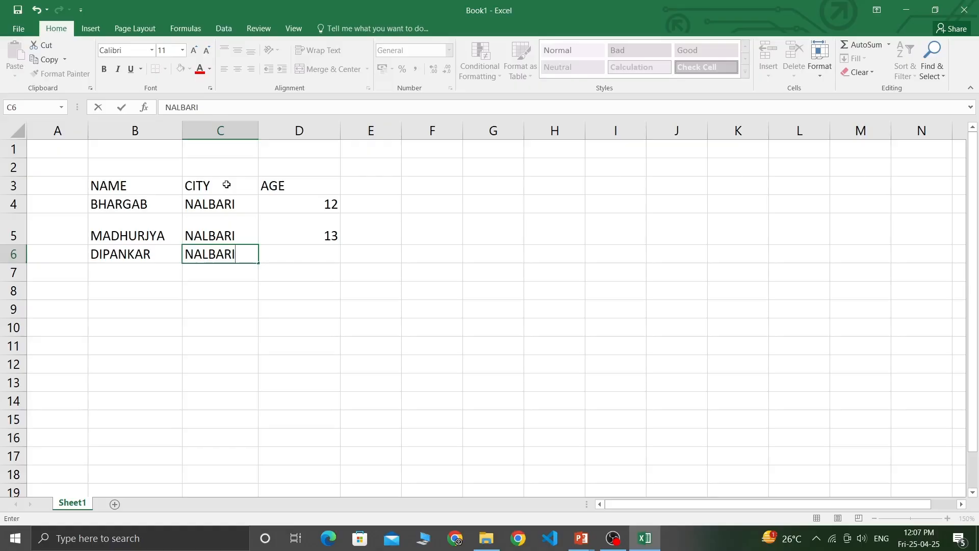
pyautogui.press('Tab')
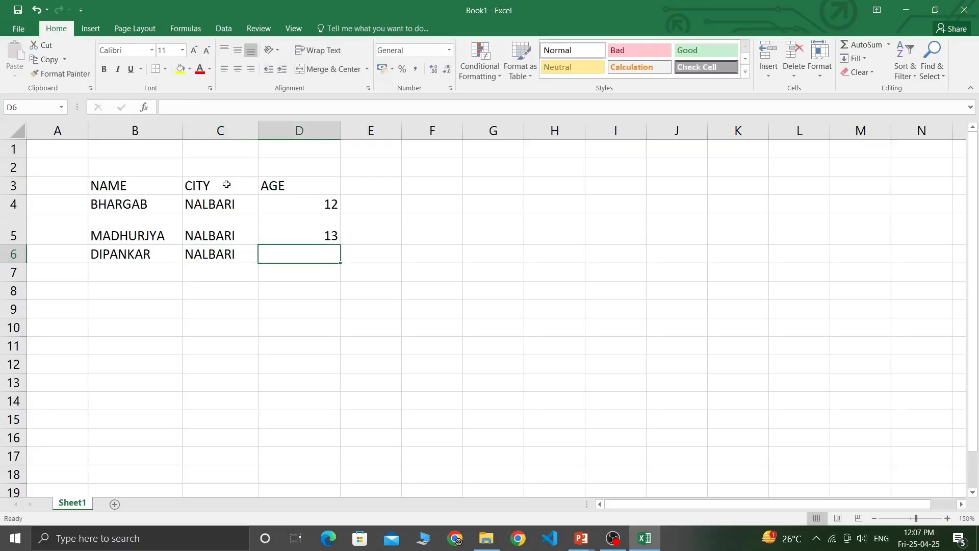
pyautogui.write('20')
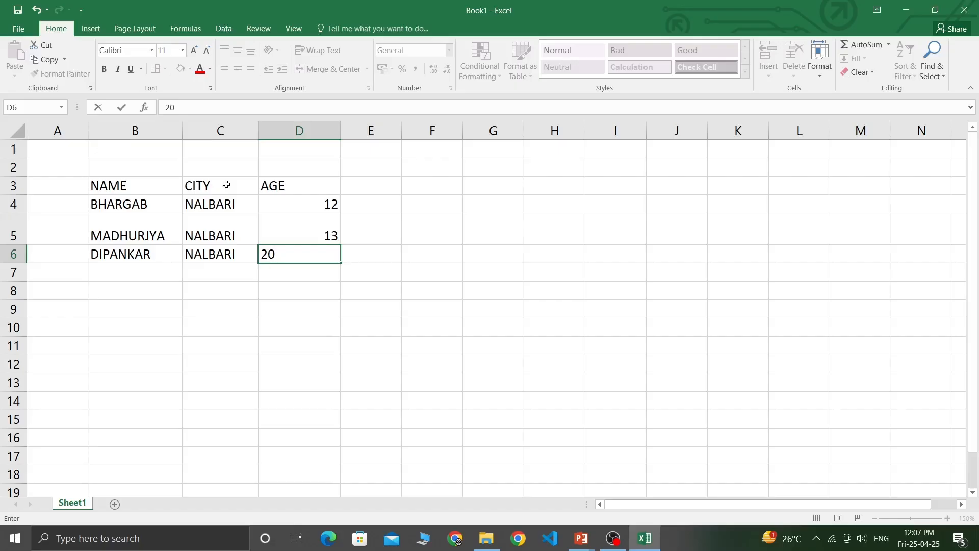
# Commit age 20 and select the NAME/CITY/AGE table range B3:D6.
pyautogui.click(182, 192)
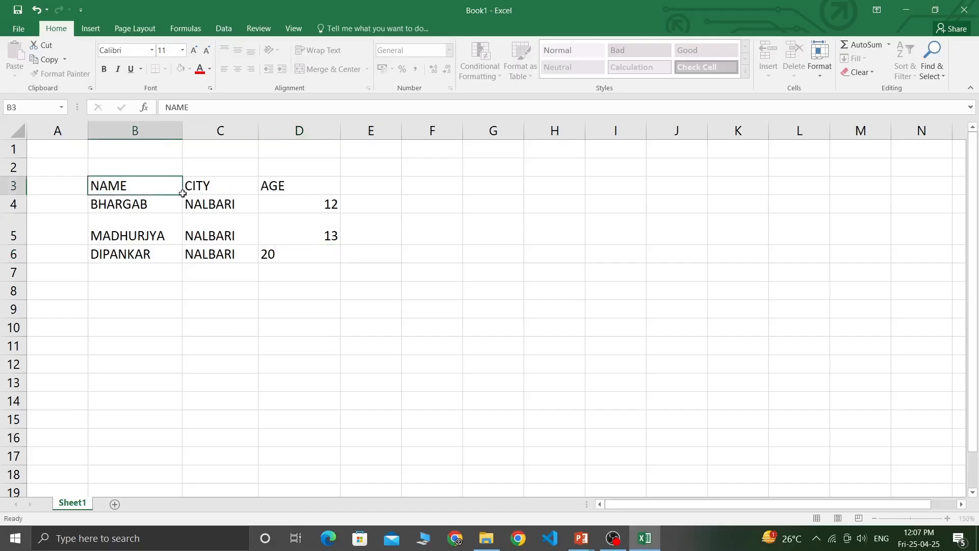
pyautogui.moveTo(182, 193); pyautogui.dragTo(321, 255)
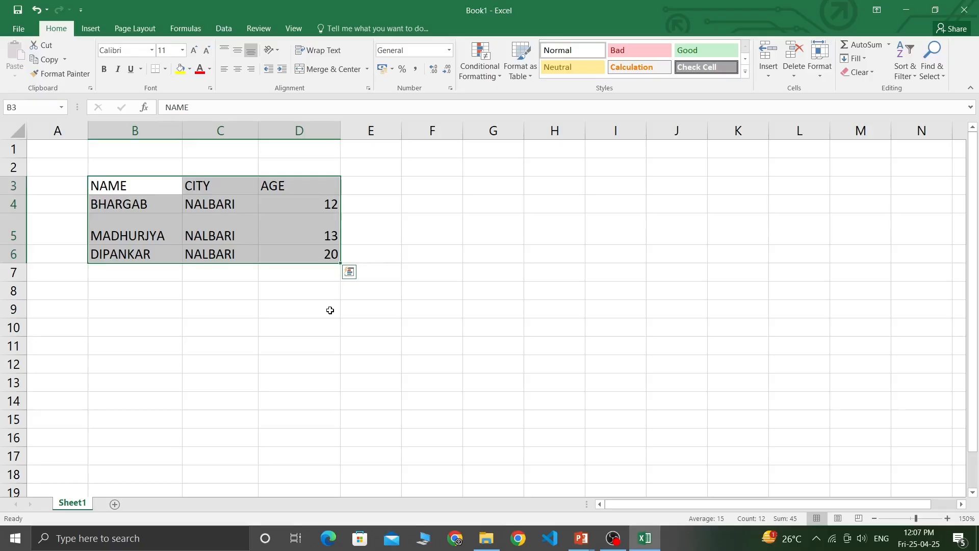
pyautogui.click(109, 187)
pyautogui.moveTo(129, 189); pyautogui.dragTo(330, 263)
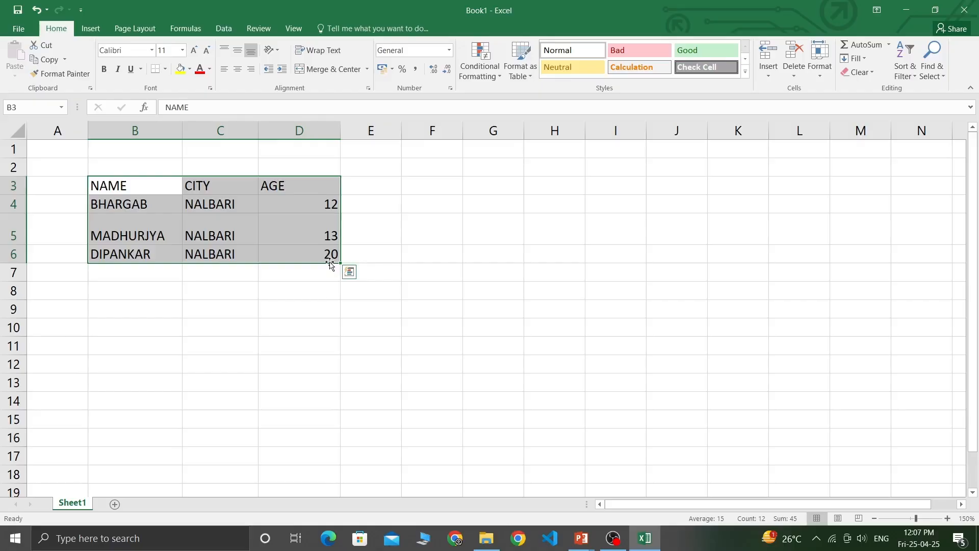